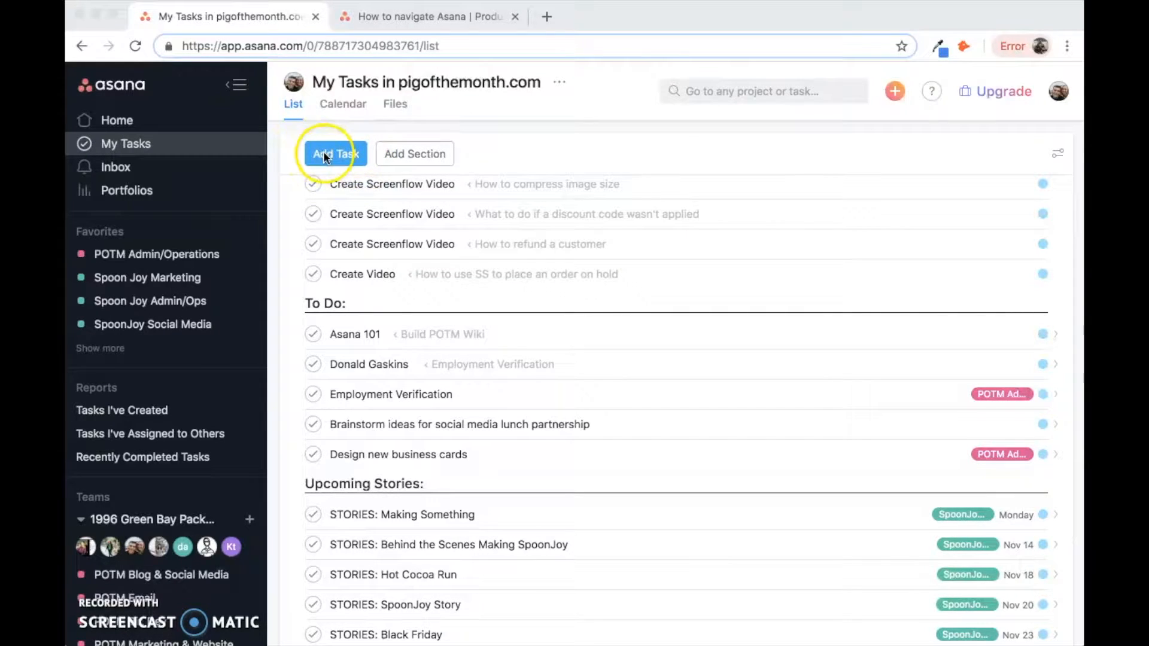
Step: Add a new task named "Check Email for POTM" to My Tasks
left_click(329, 157)
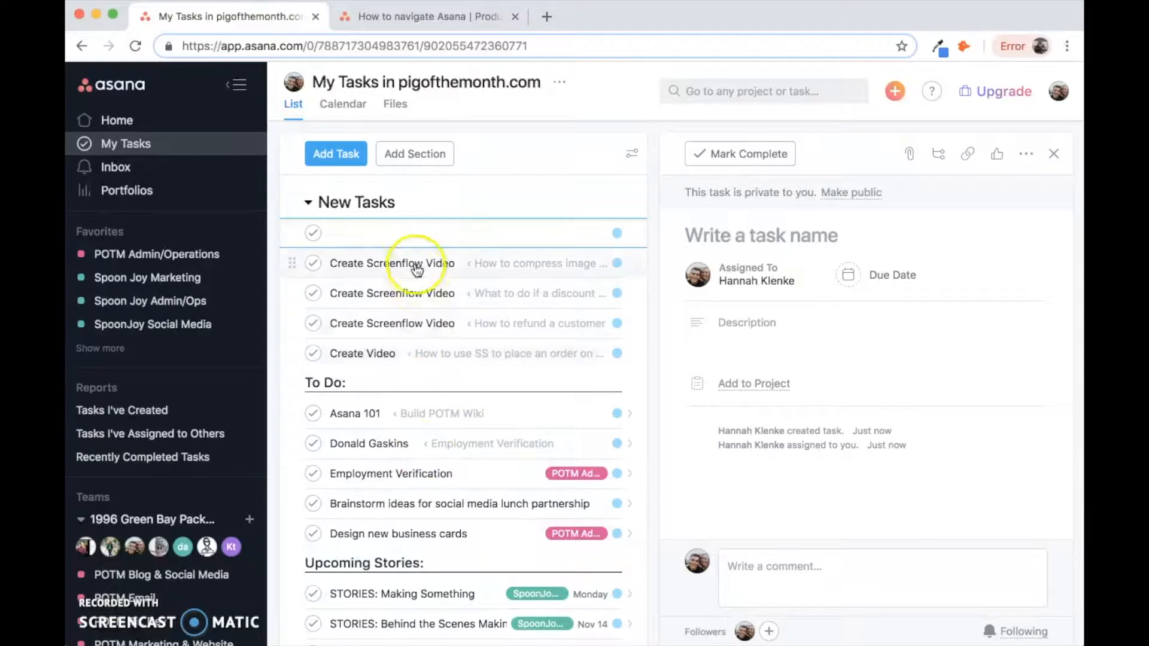
left_click(401, 228)
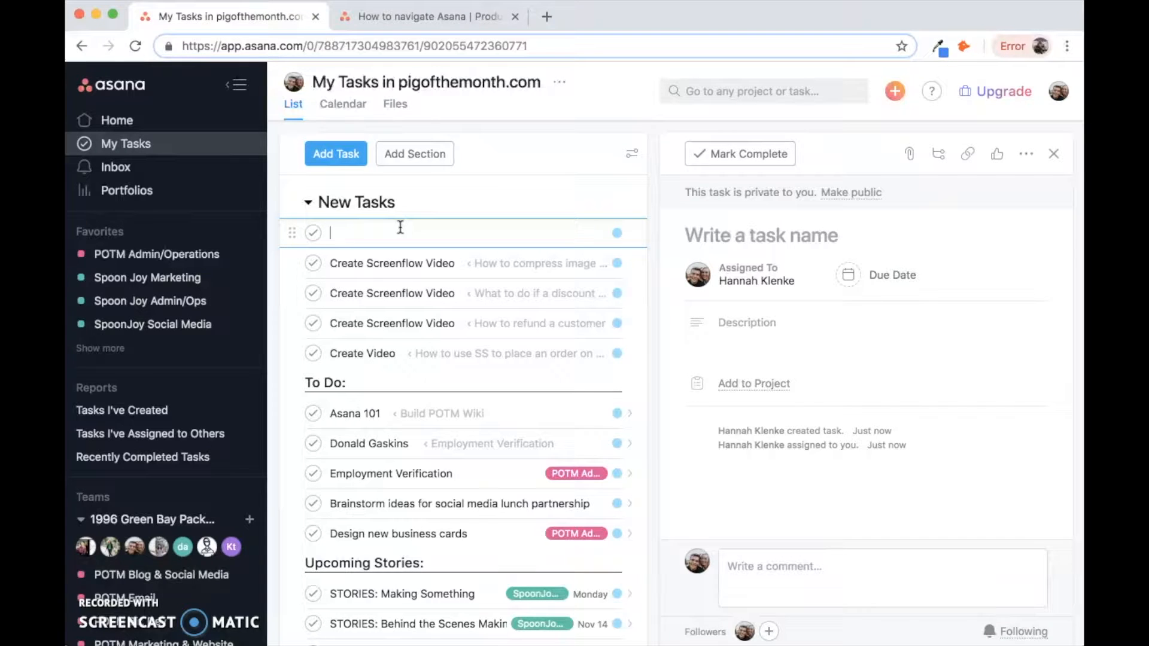
type("Check ")
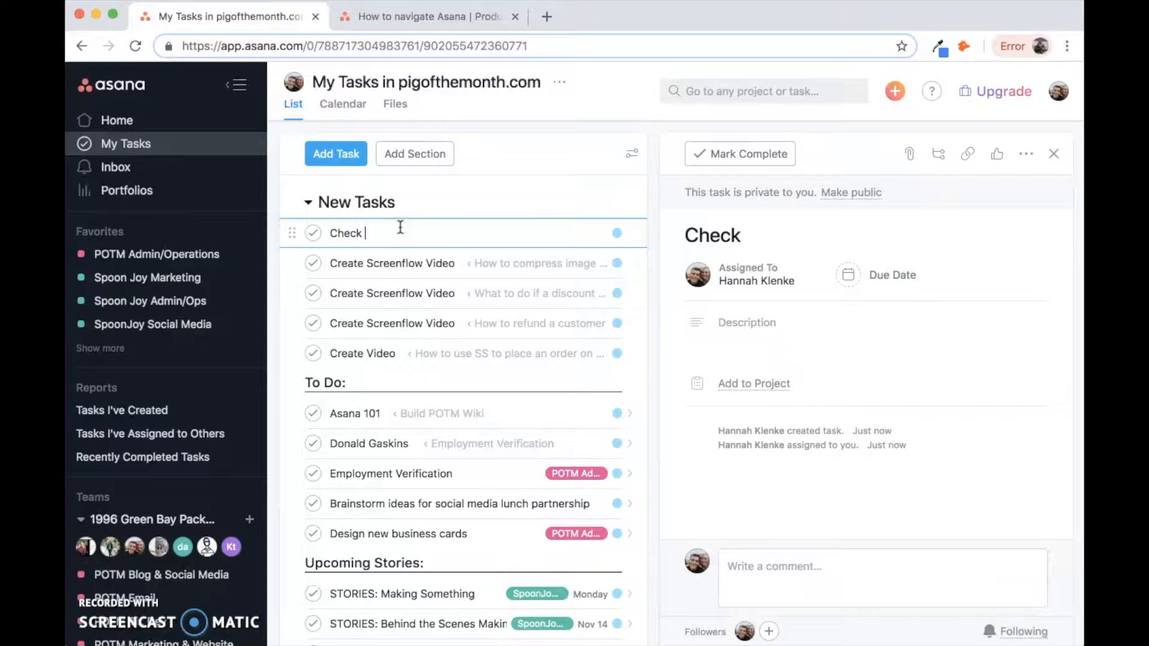
type("Email fo")
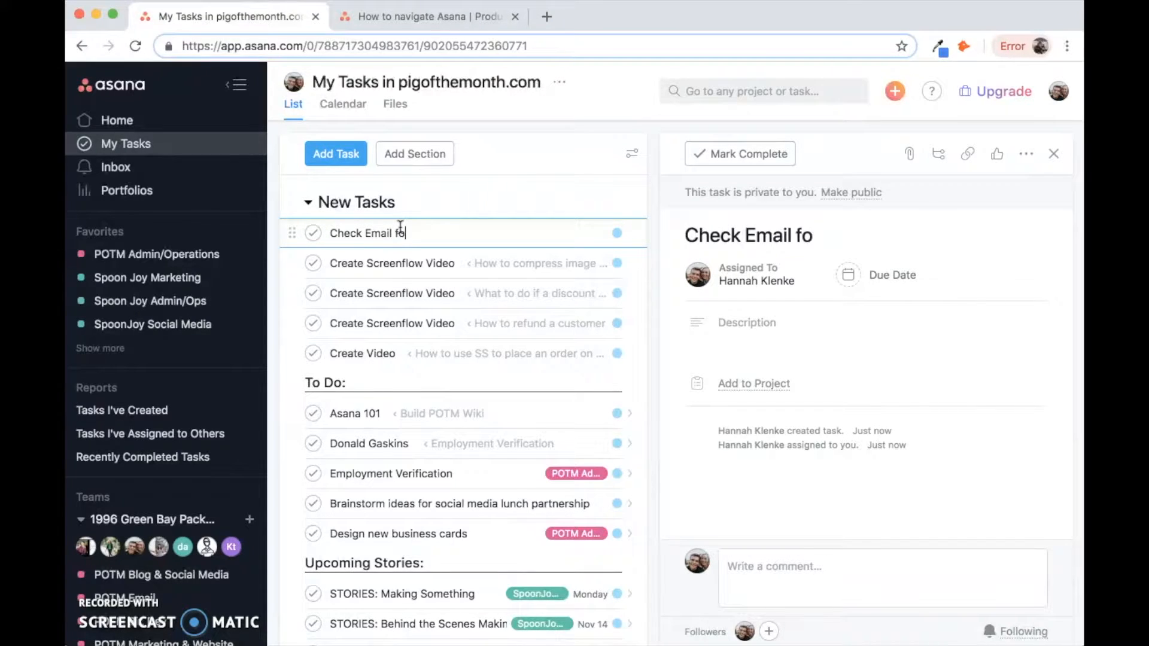
type("r POTM")
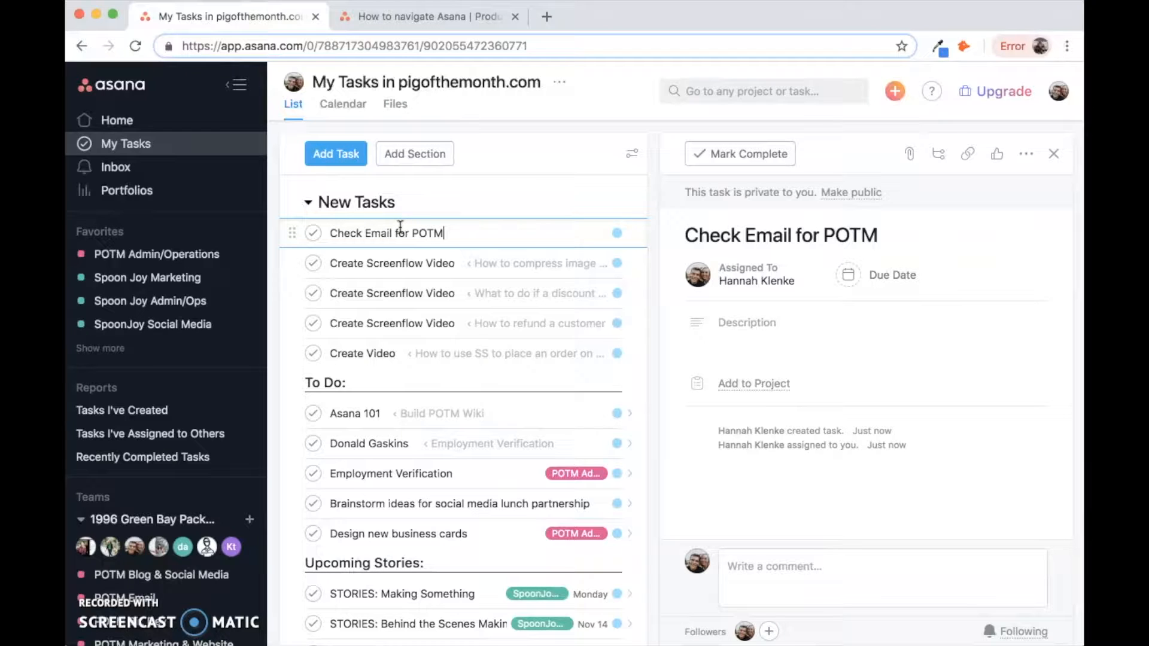
Step: Fill in the task description with "Check for and respond to important emails" and, below a blank line, "clear out any junk mail"
left_click(726, 323)
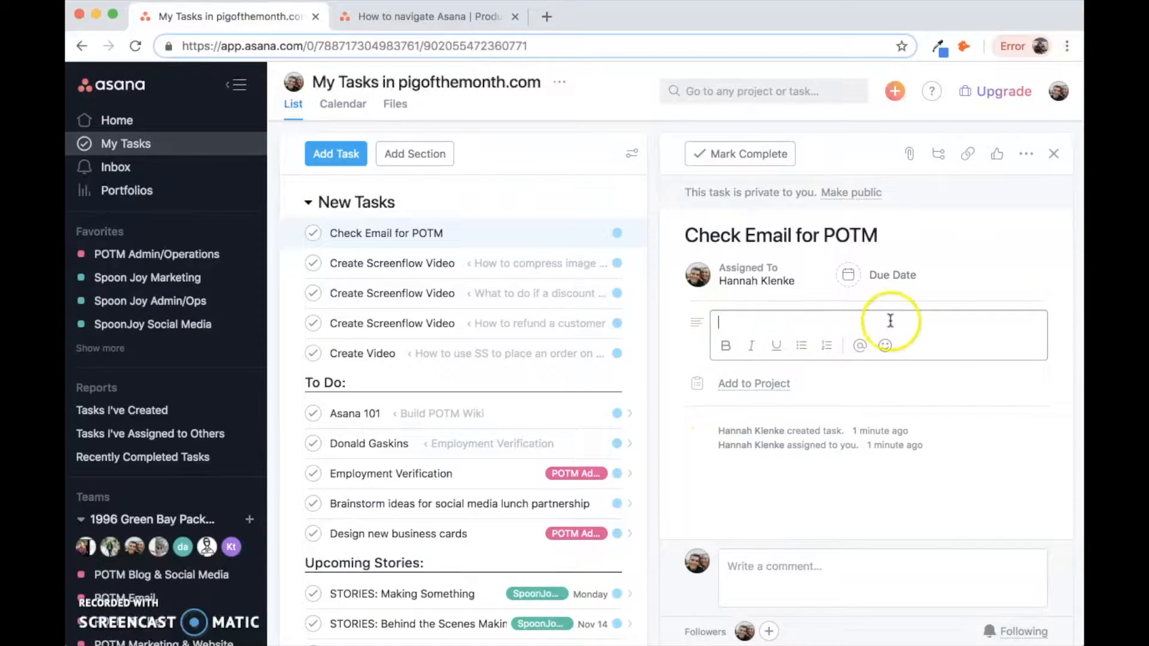
left_click(725, 322)
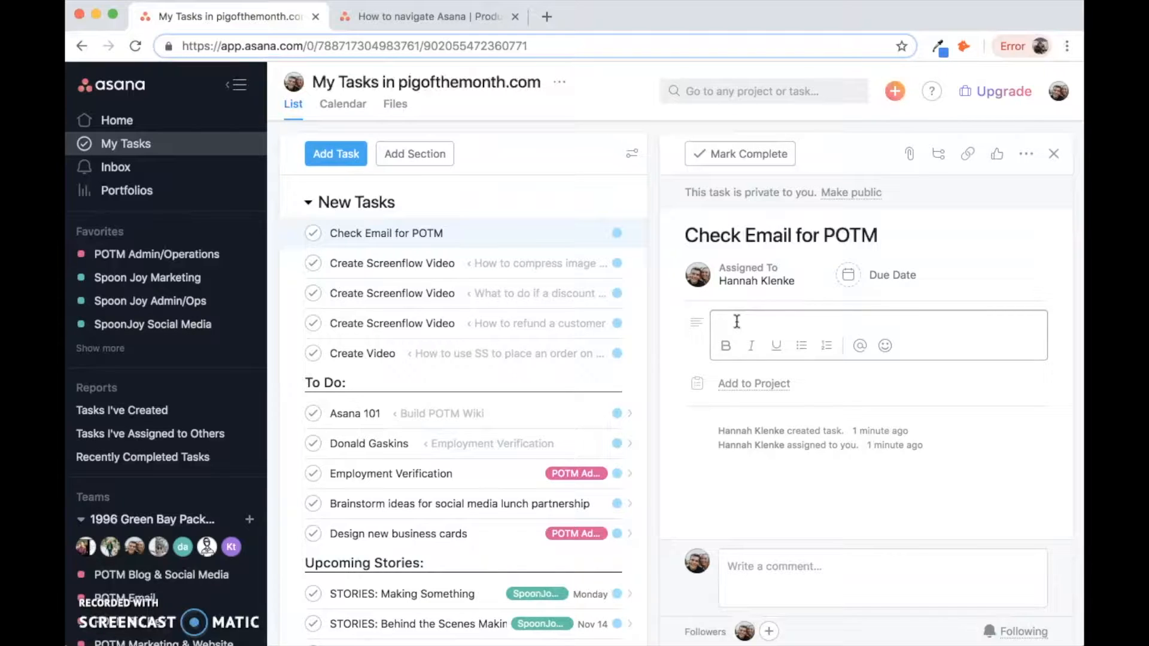
type("Check for and respond to imp")
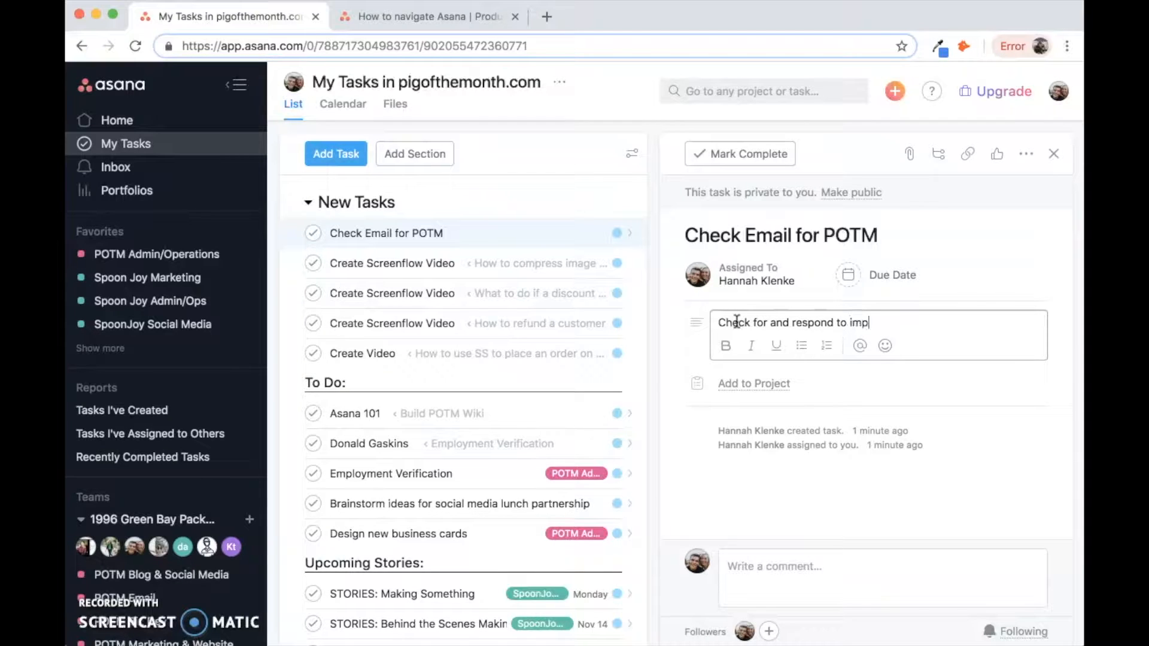
type("ortant emails")
key("Return")
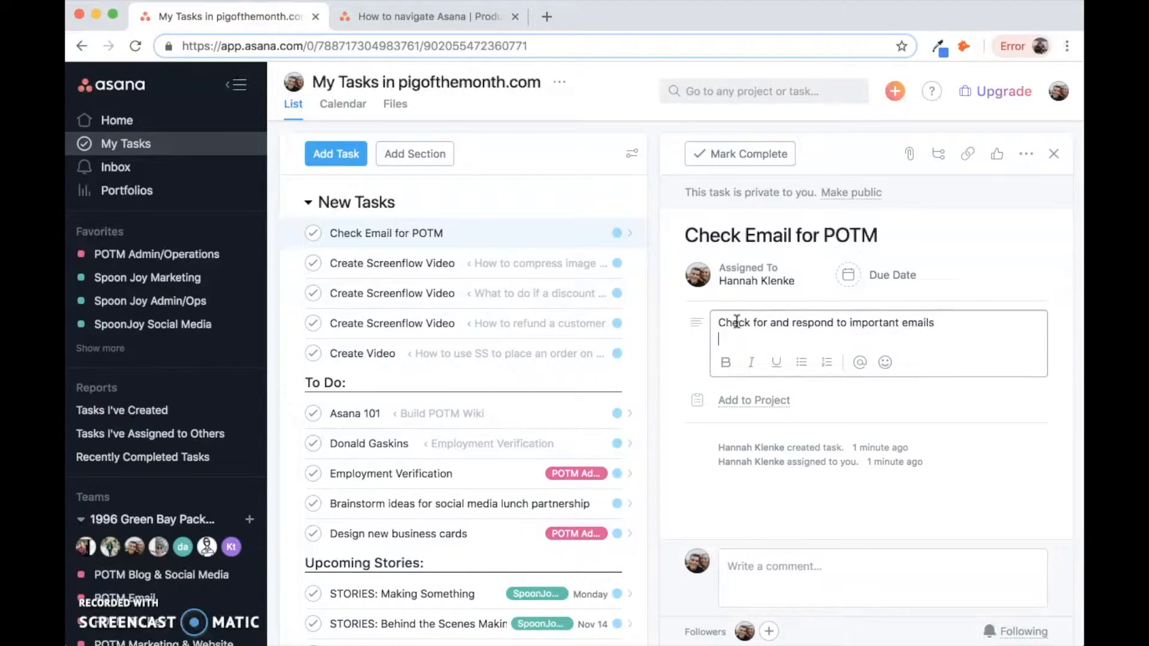
type("clear out an")
key("BackSpace")
type("y junk mail")
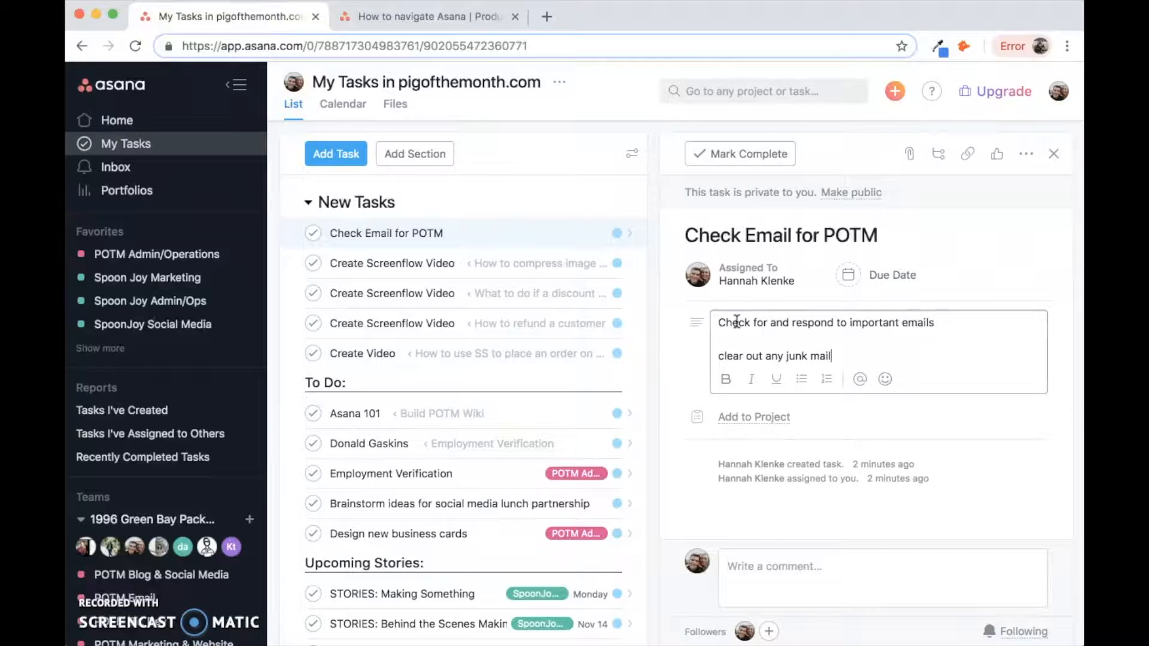
left_click(1064, 304)
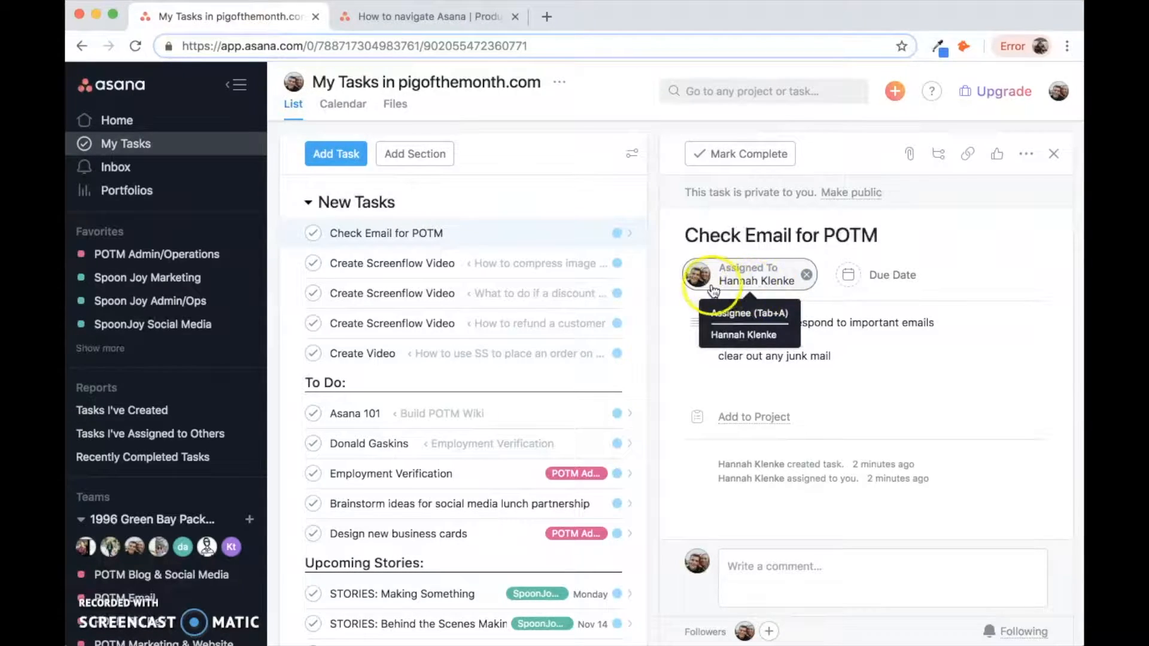
Step: Clear the task's assignee, look through the teammates offered, and assign the task back to the original assignee
left_click(809, 277)
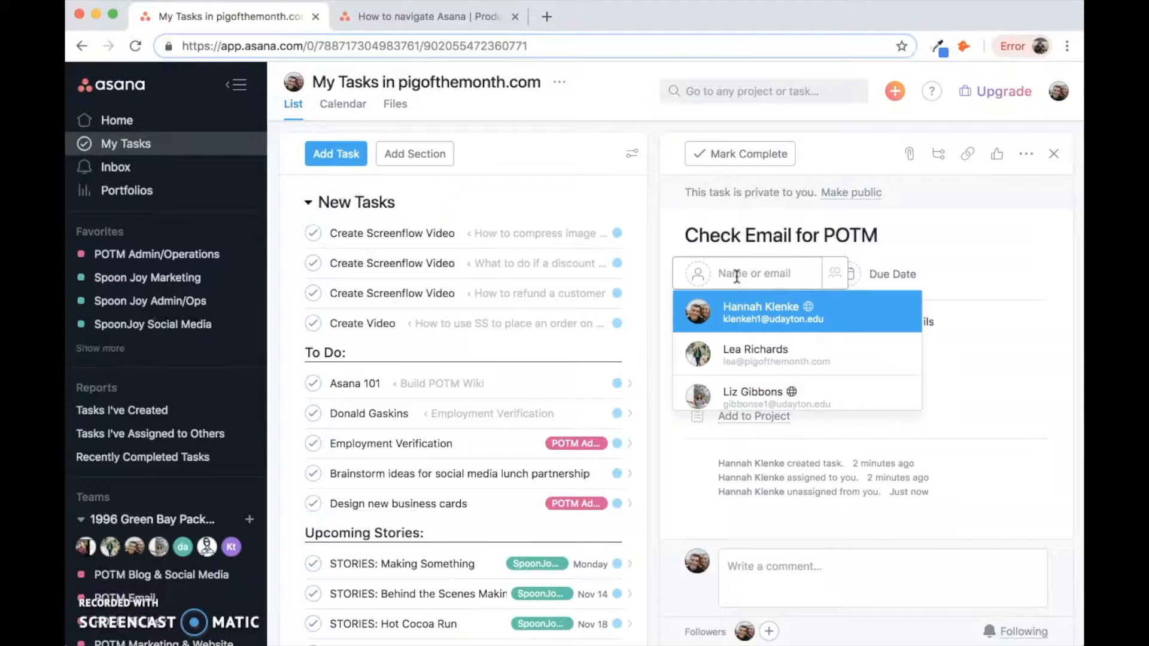
scroll(748, 351, "down", 3)
scroll(747, 351, "down", 5)
scroll(747, 351, "down", 1)
scroll(746, 351, "up", 2)
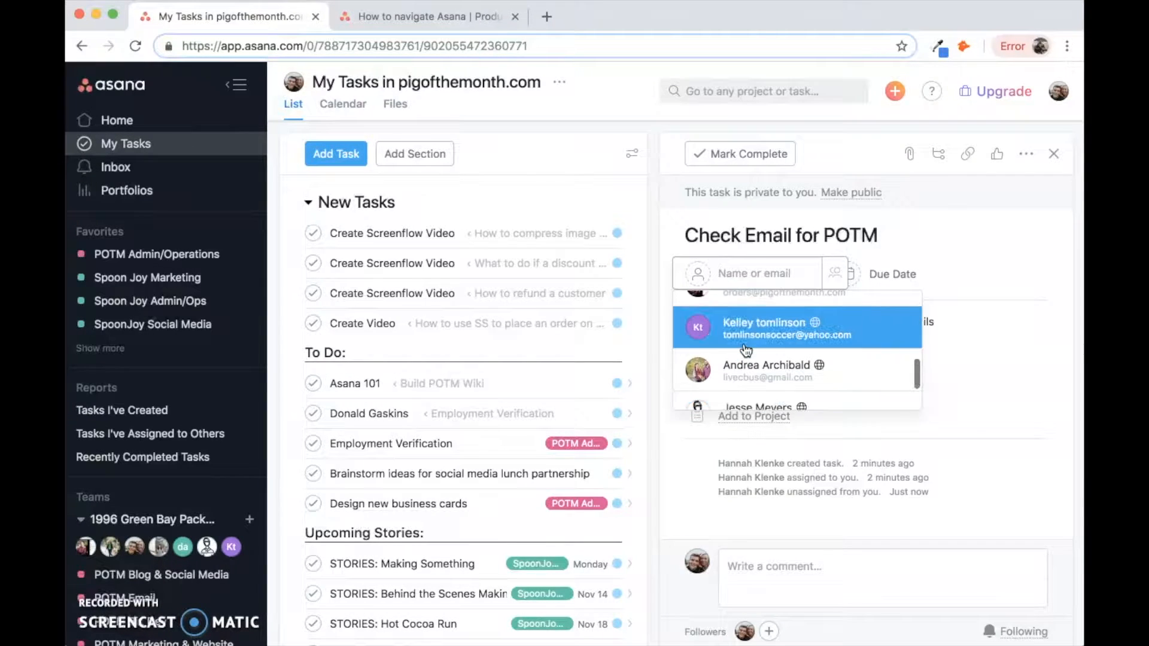
scroll(747, 350, "up", 4)
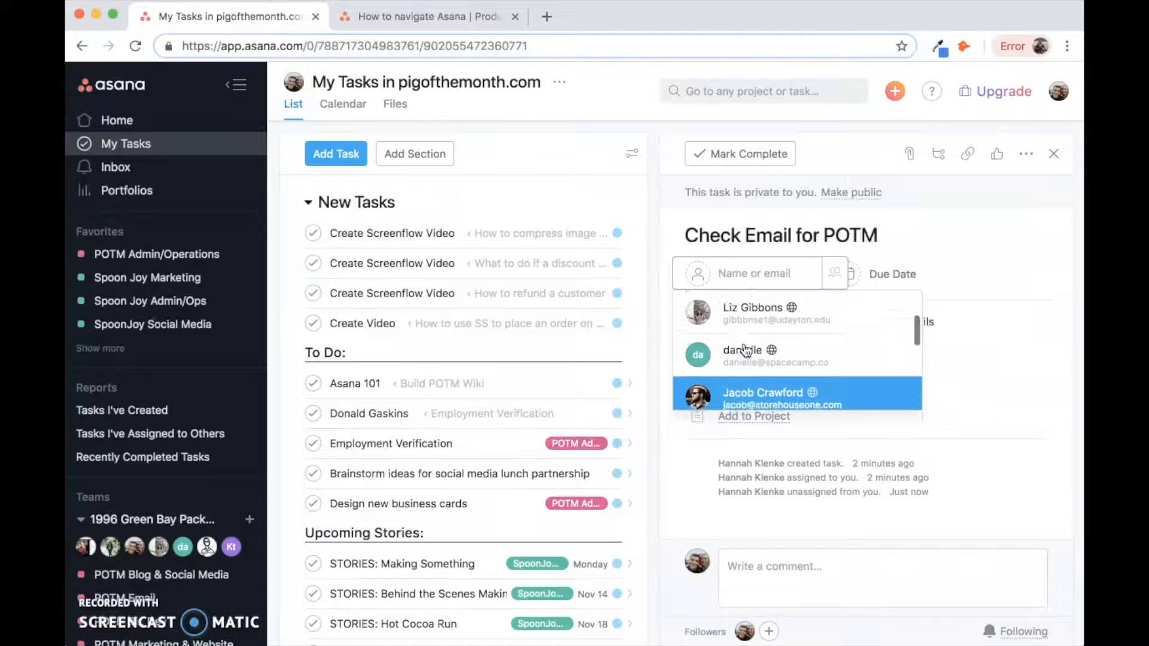
scroll(746, 351, "up", 3)
left_click(757, 321)
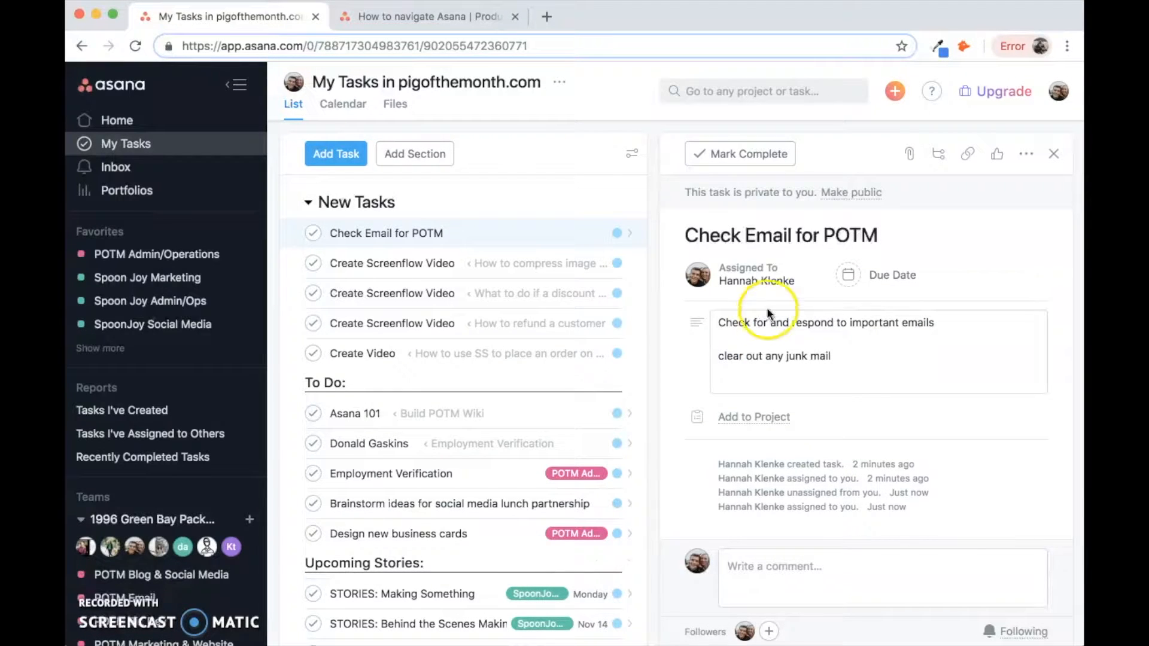
Step: Set the due date of the Check Email for POTM task to November 8, 2018
left_click(917, 287)
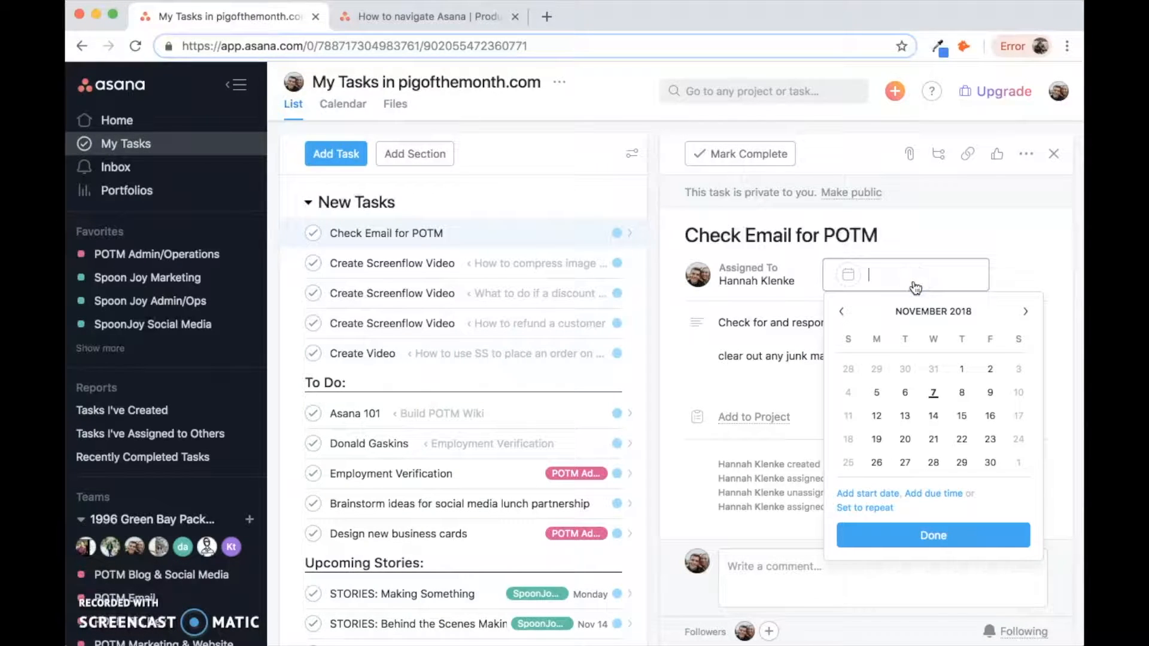
left_click(962, 393)
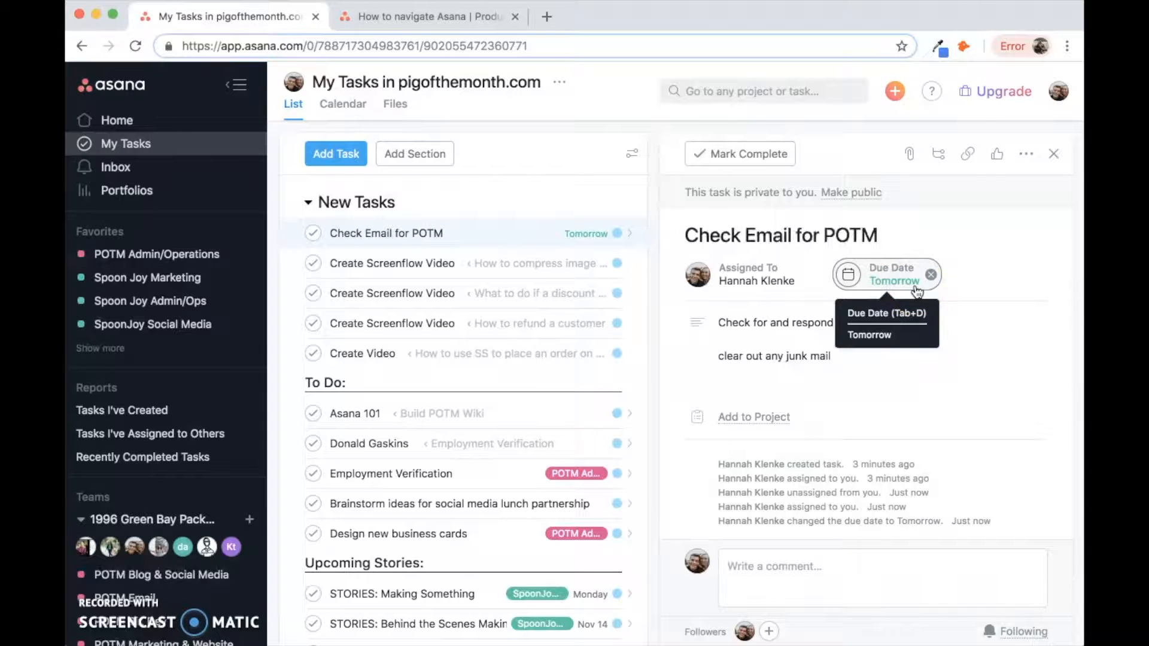
left_click(976, 298)
Step: Make the task repeat periodically with an interval of 2 days after completion, and save the due date settings
left_click(905, 286)
left_click(905, 420)
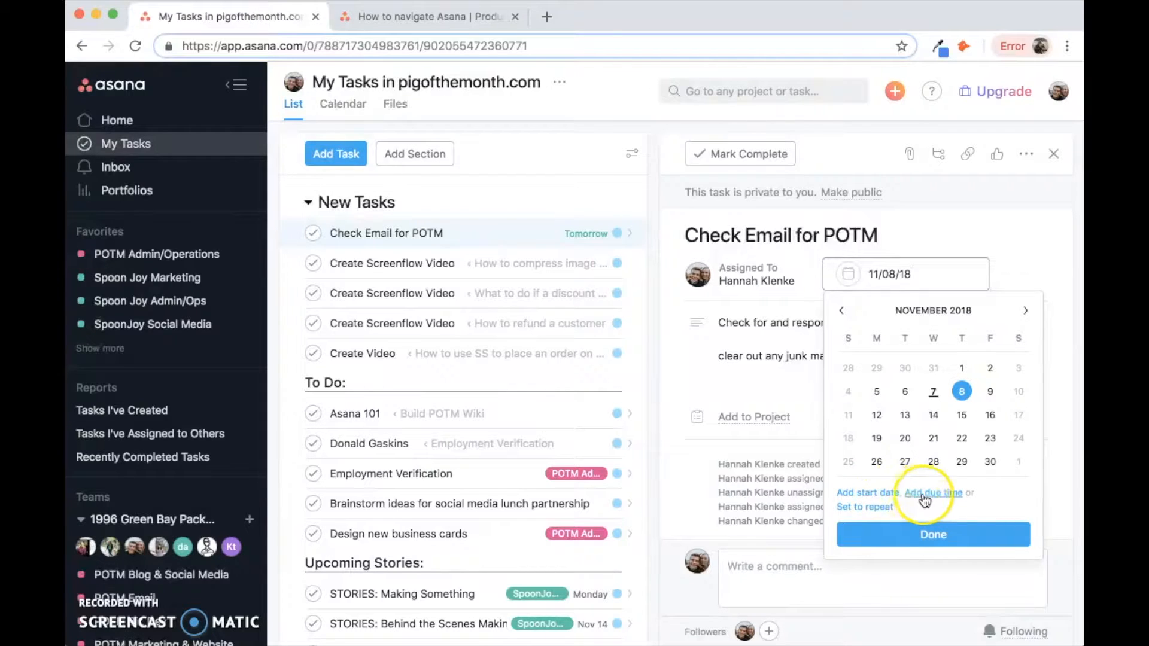
left_click(875, 514)
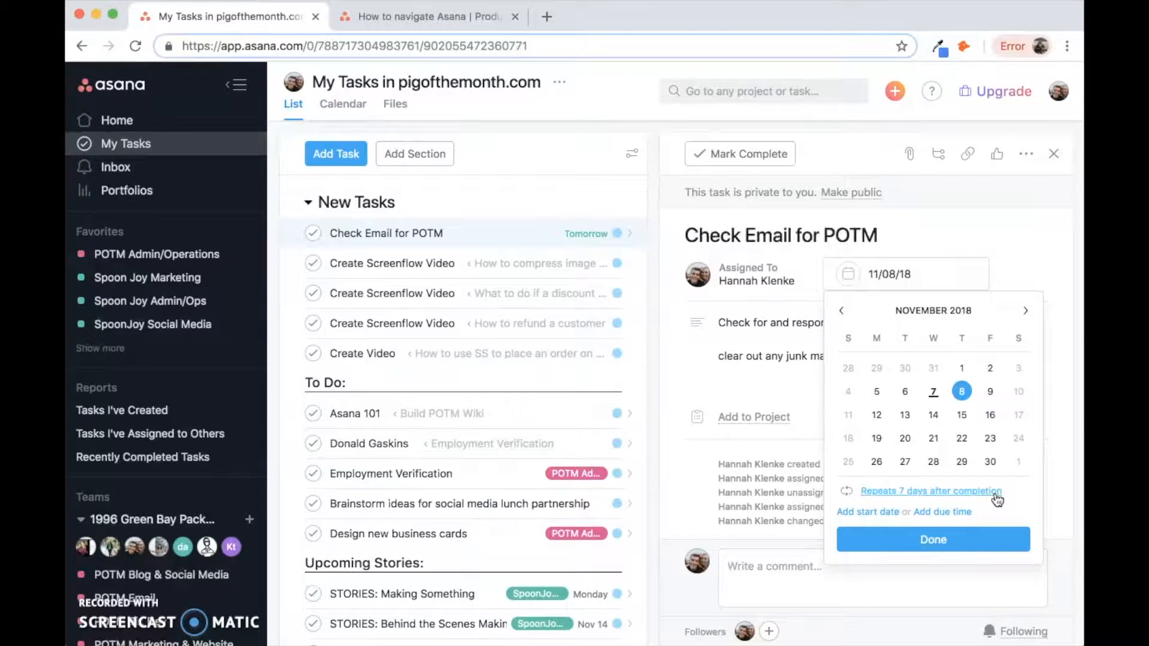
left_click(929, 496)
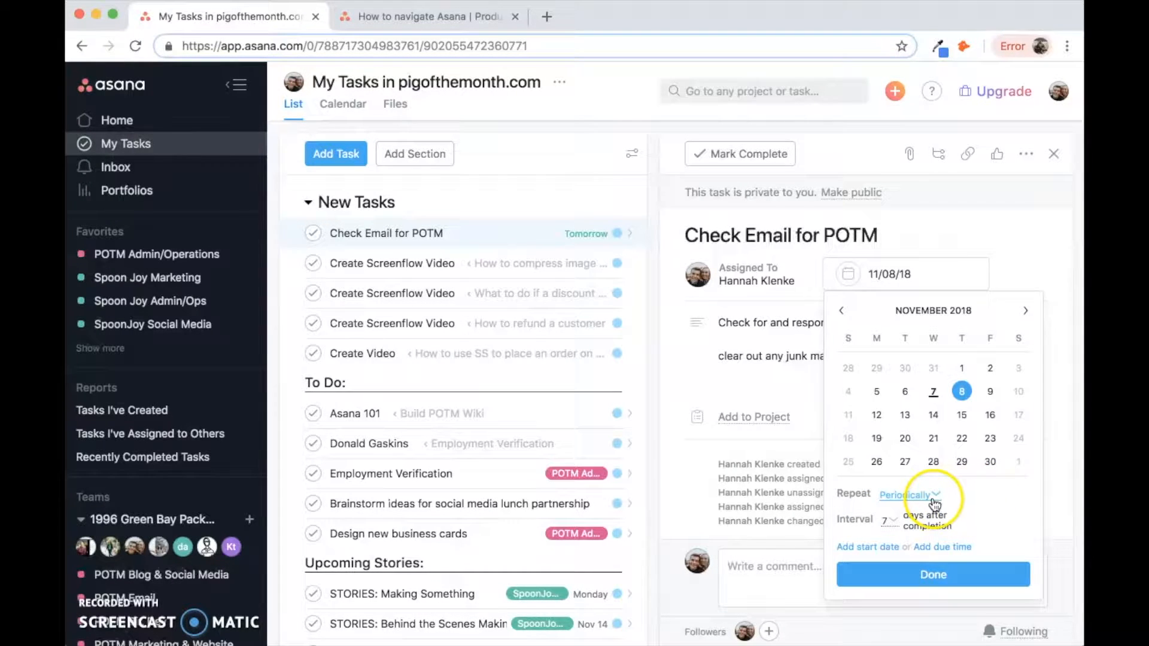
left_click(889, 522)
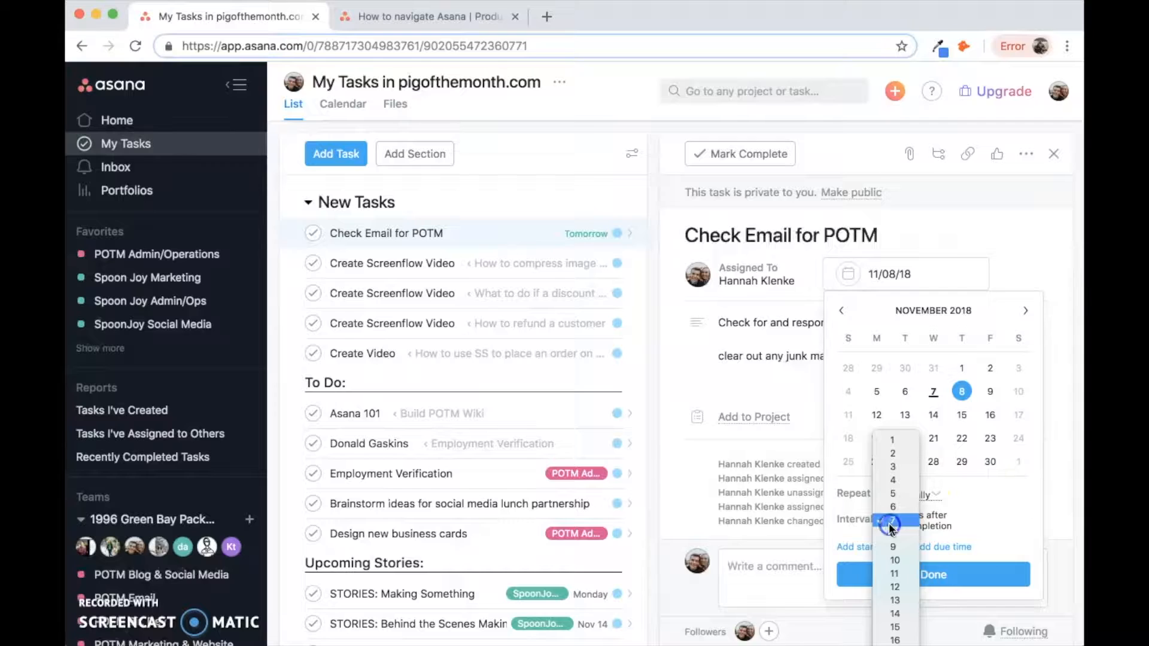
left_click(887, 455)
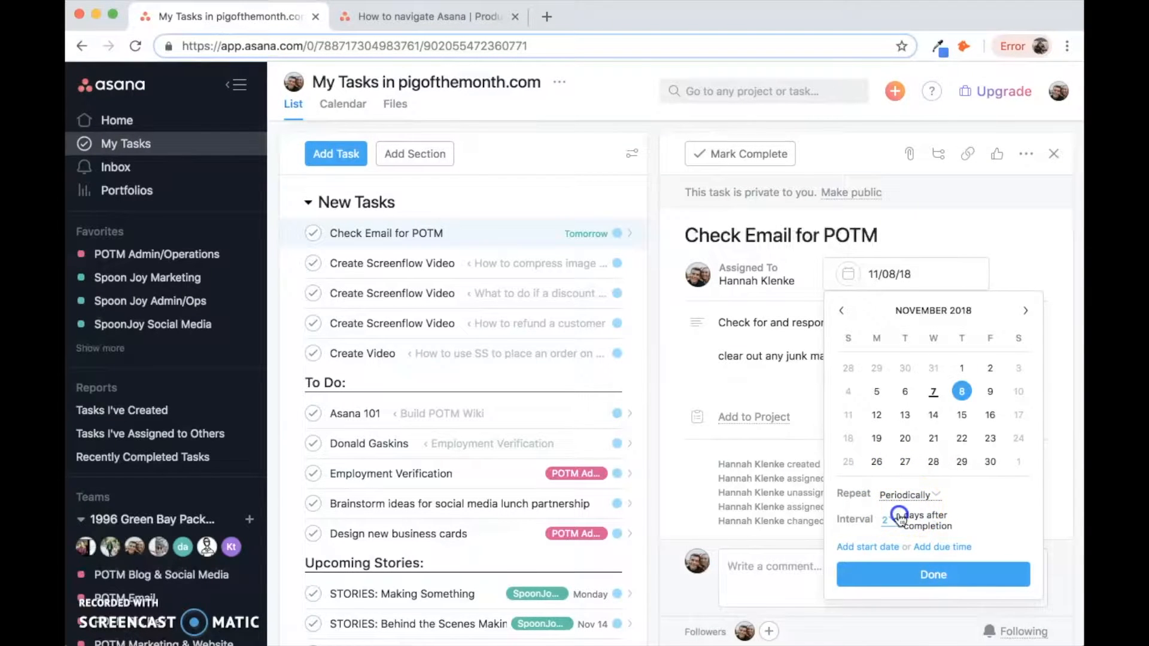
left_click(898, 517)
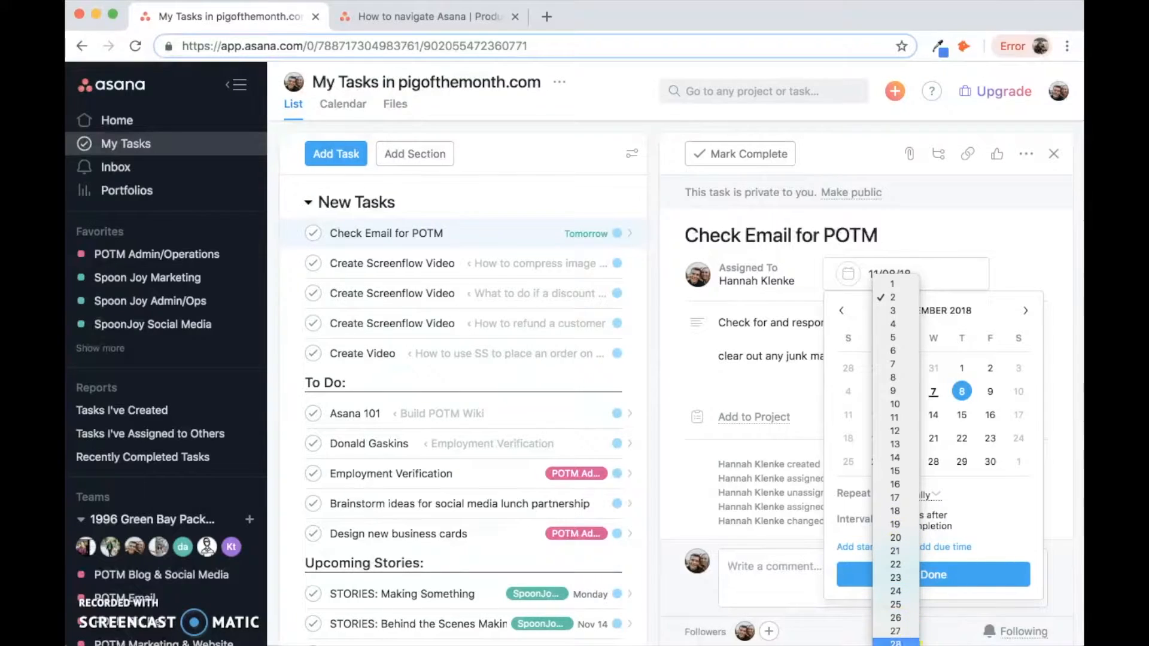
left_click(982, 532)
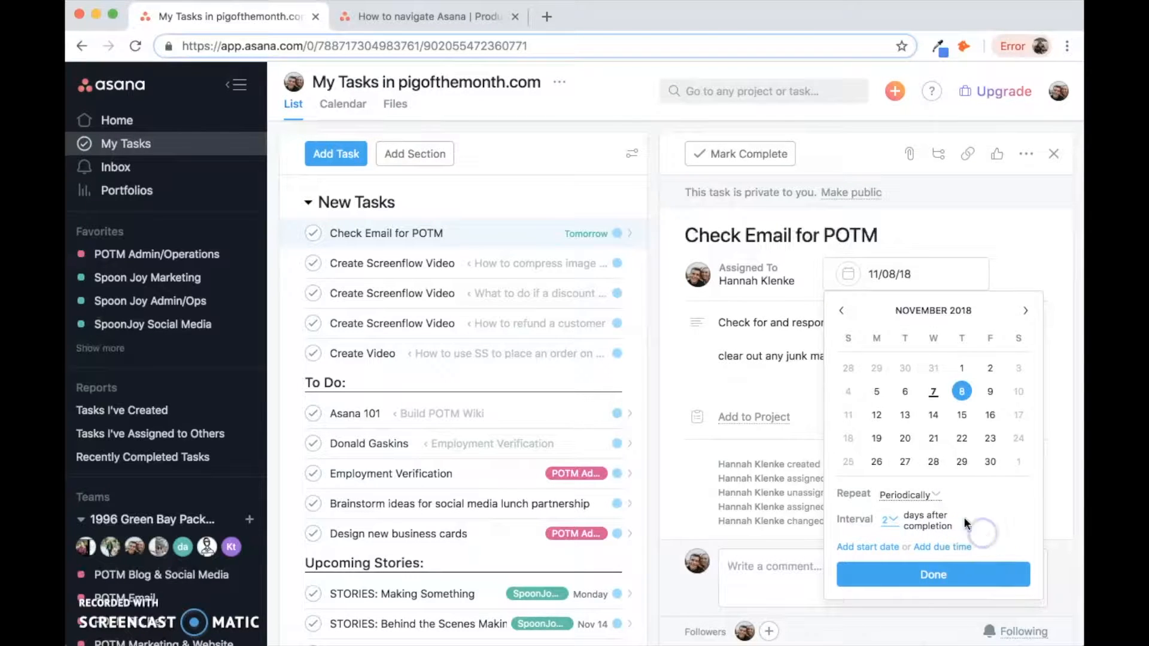
left_click(932, 498)
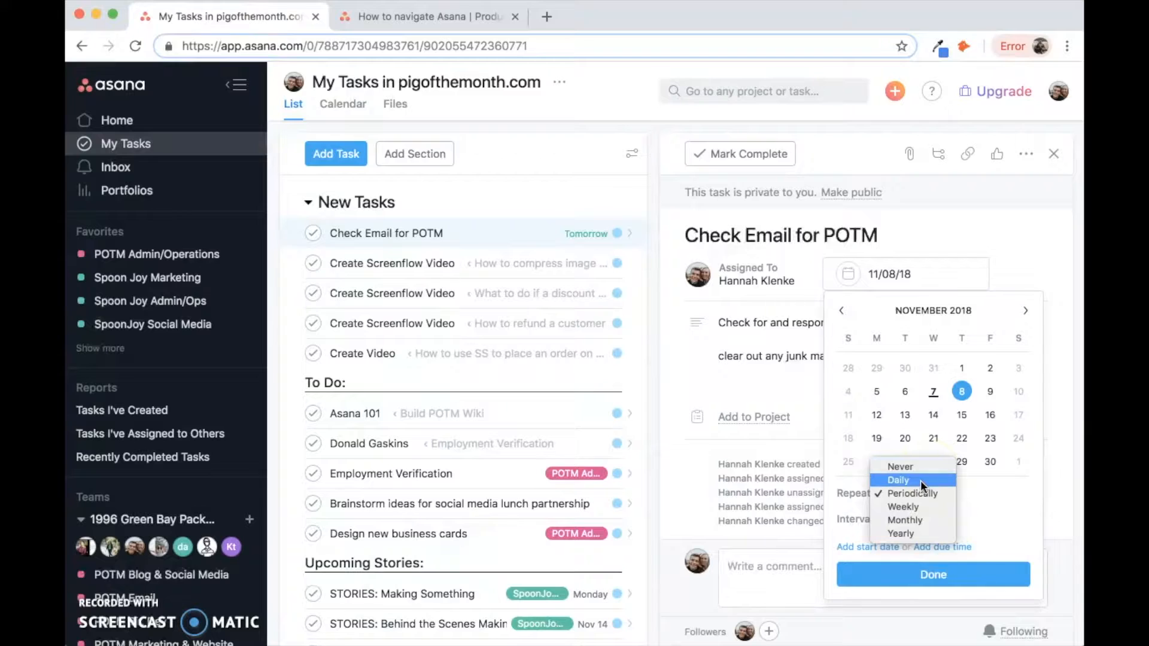
left_click(933, 507)
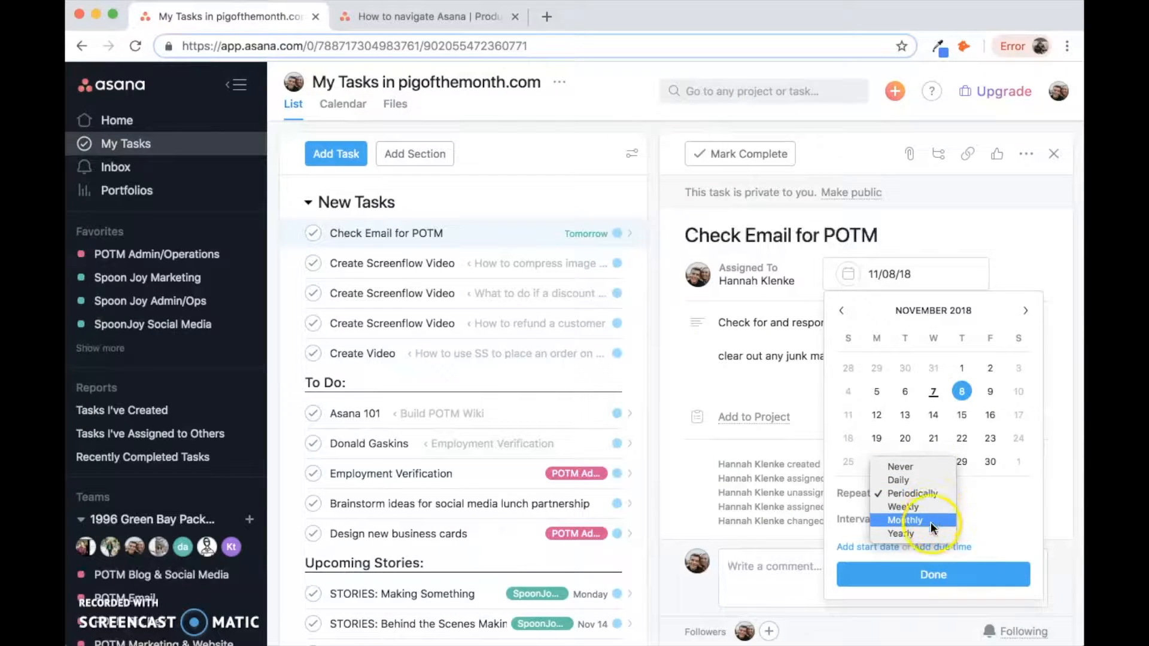
left_click(975, 508)
left_click(909, 576)
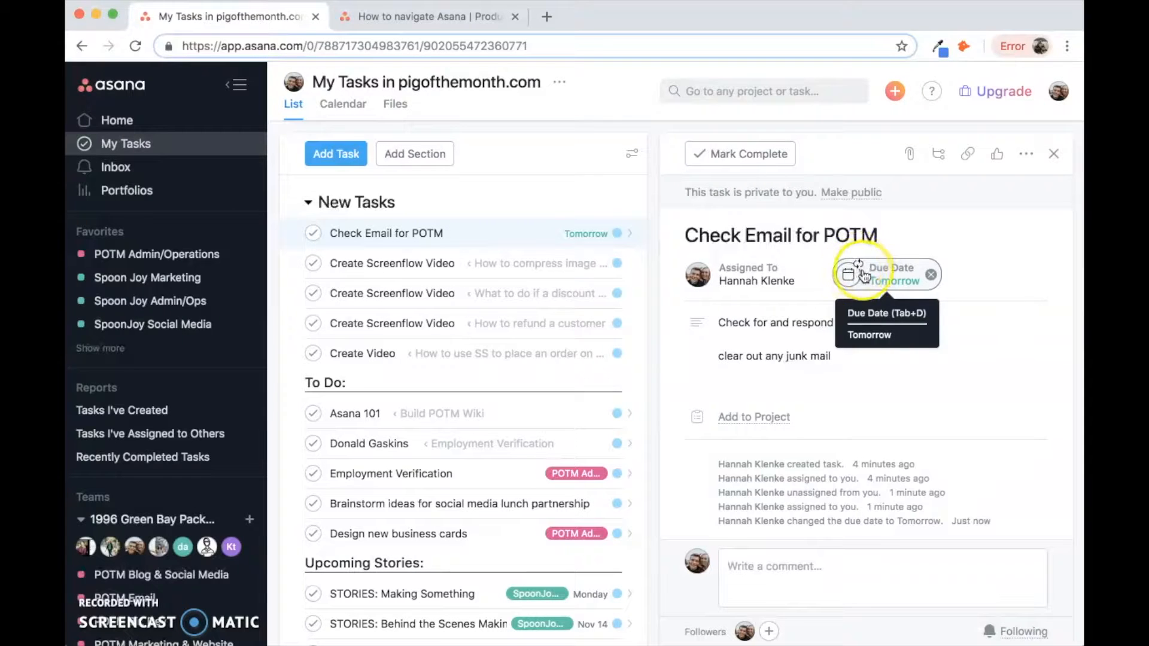
Step: Add the Check Email for POTM task to the POTM Admin/Operations project
scroll(870, 352, "down", 1)
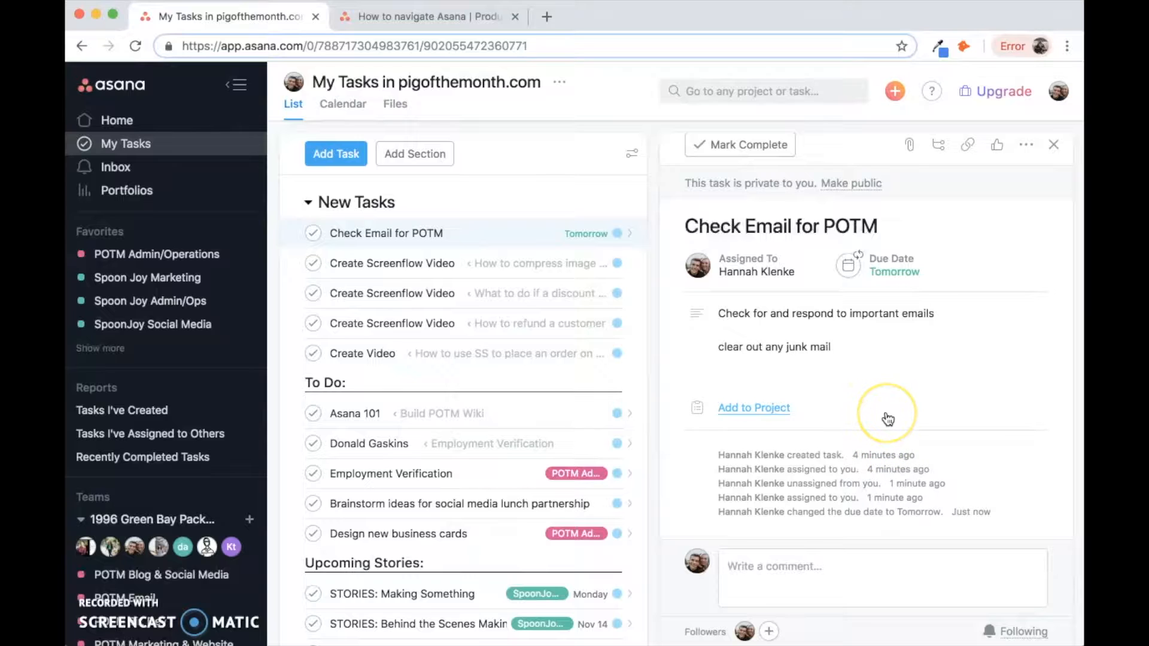
left_click(777, 411)
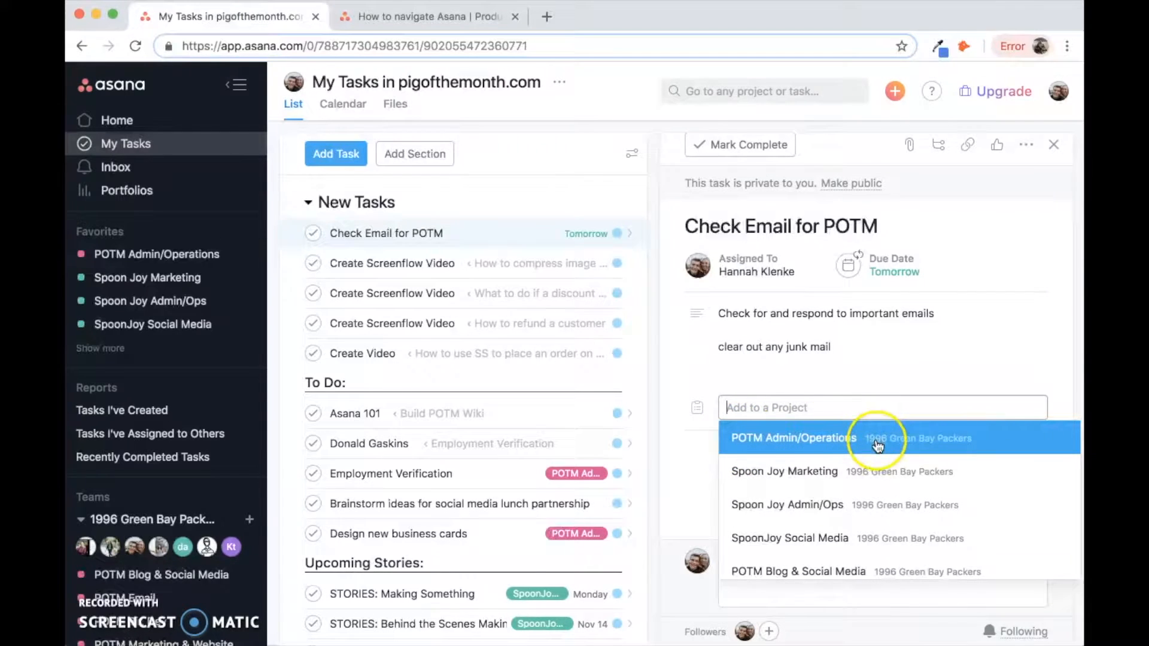
left_click(859, 453)
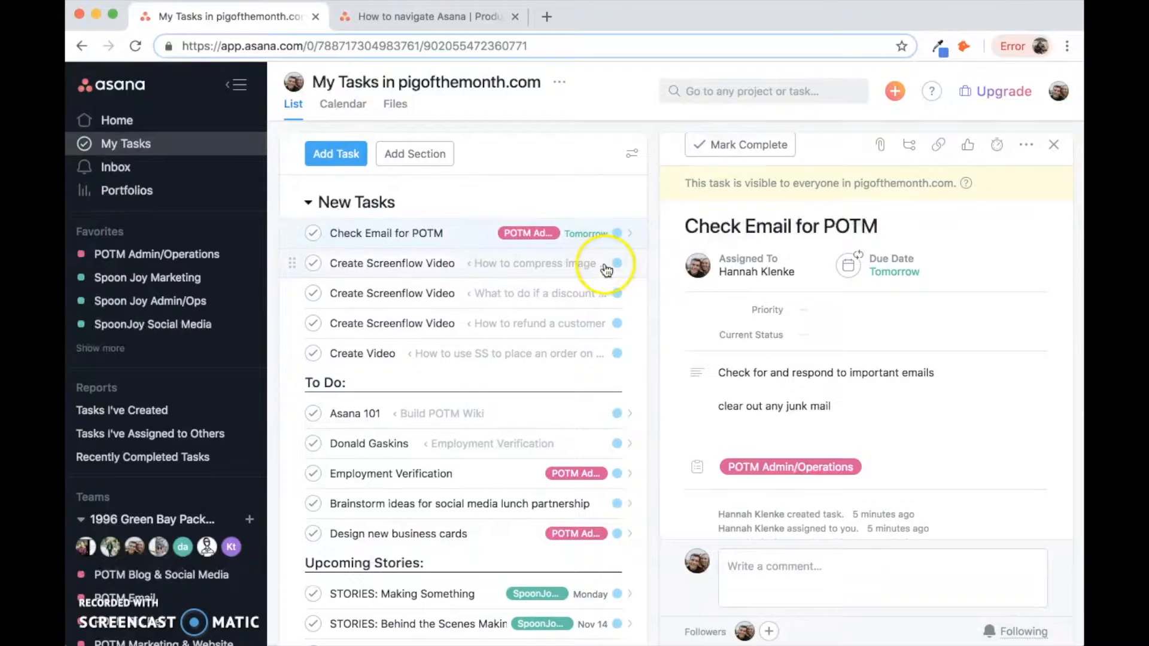
Step: View the project's section choices without changing the section, and remove the task from the POTM Admin/Operations project
mouse_move(782, 466)
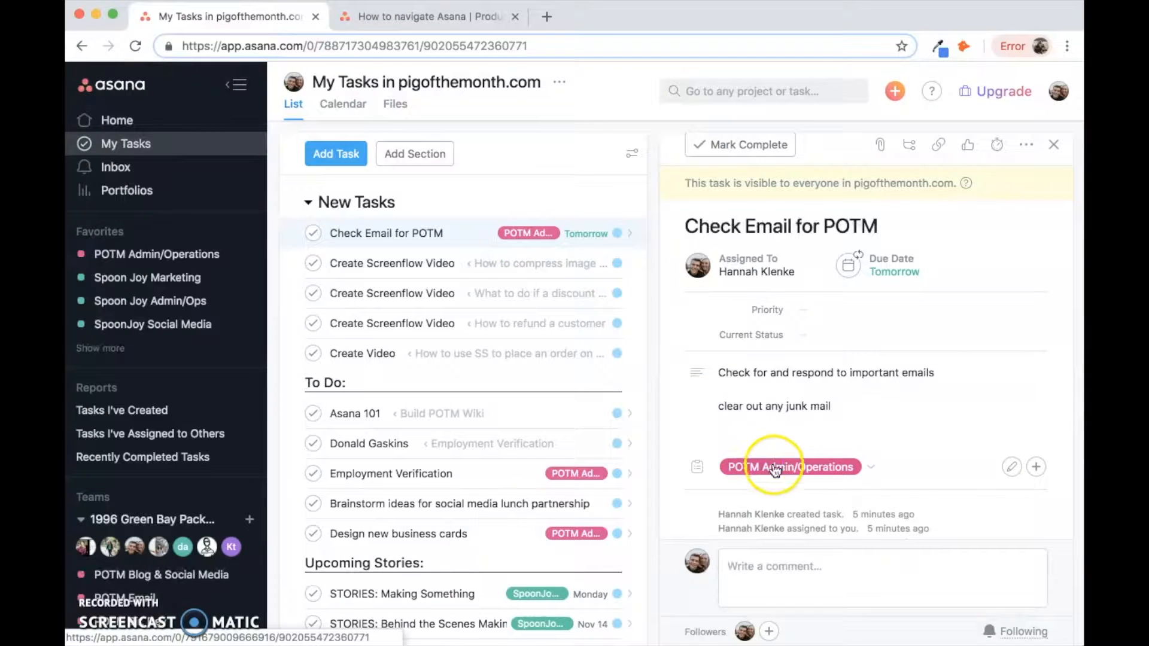
left_click(871, 469)
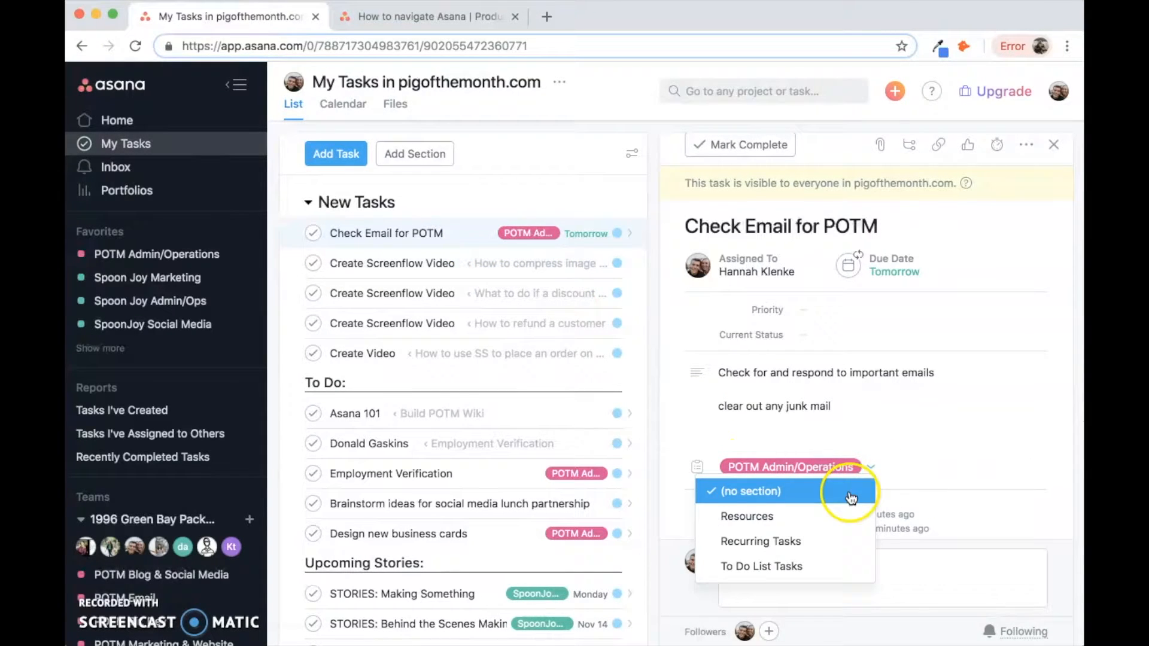
left_click(901, 468)
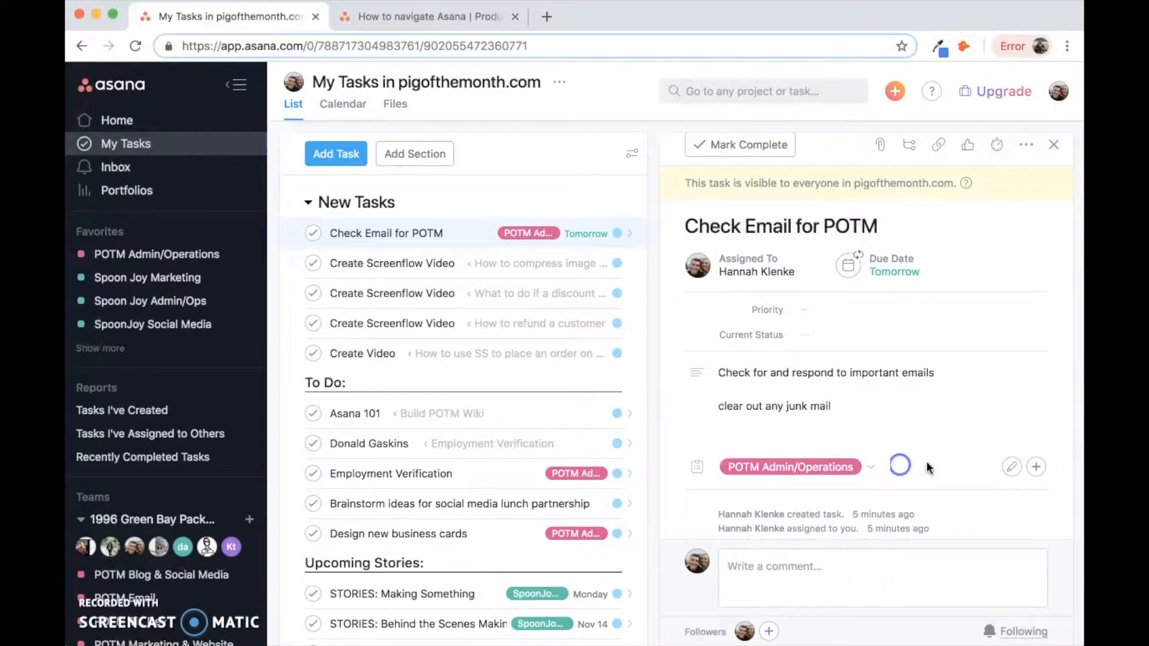
left_click(1013, 470)
left_click(1037, 472)
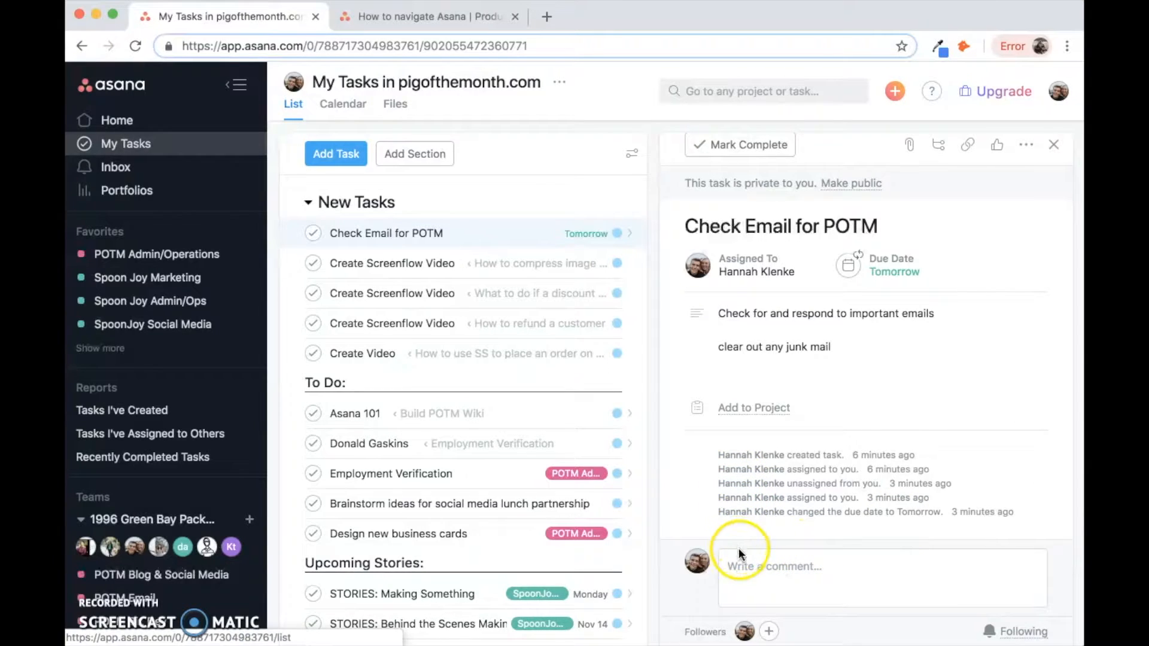
Step: Post a comment on the Check Email for POTM task that mentions a colleague and asks "how do i do this?"
left_click(741, 564)
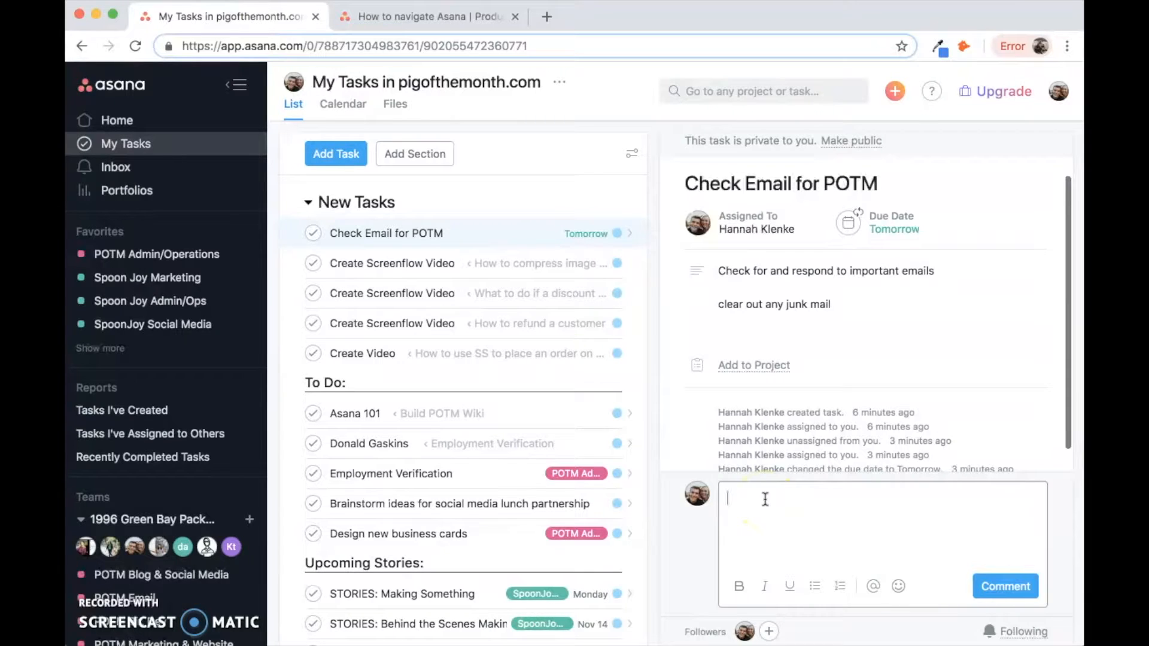
type("@lea")
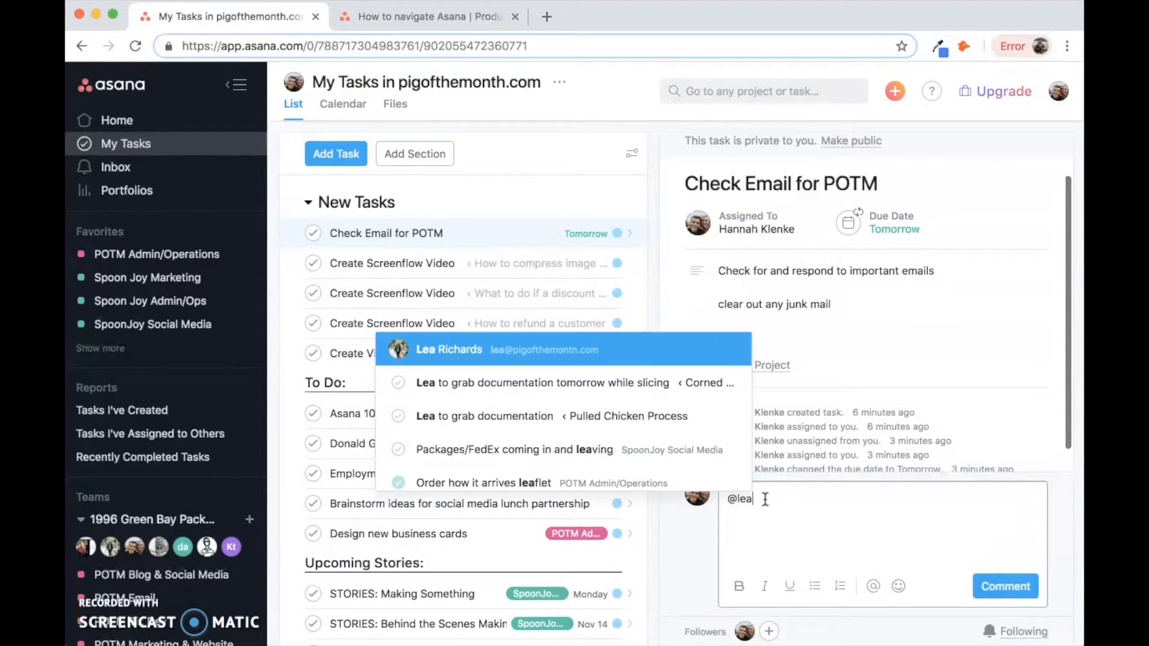
left_click(599, 351)
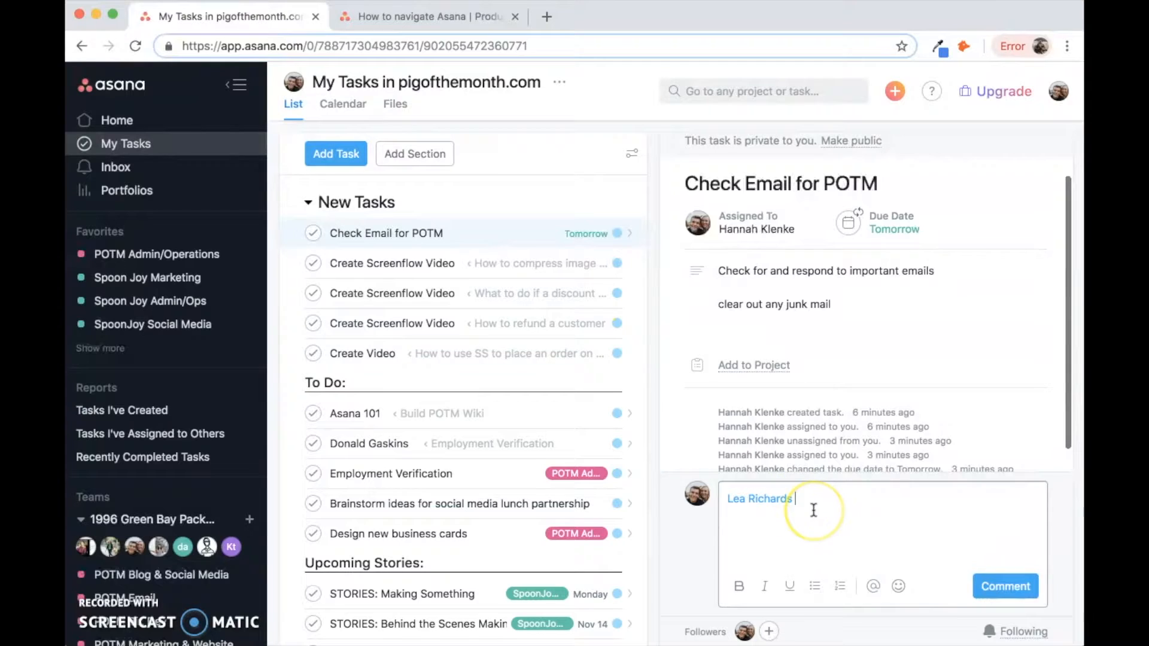
type("how do i do this?")
left_click(895, 543)
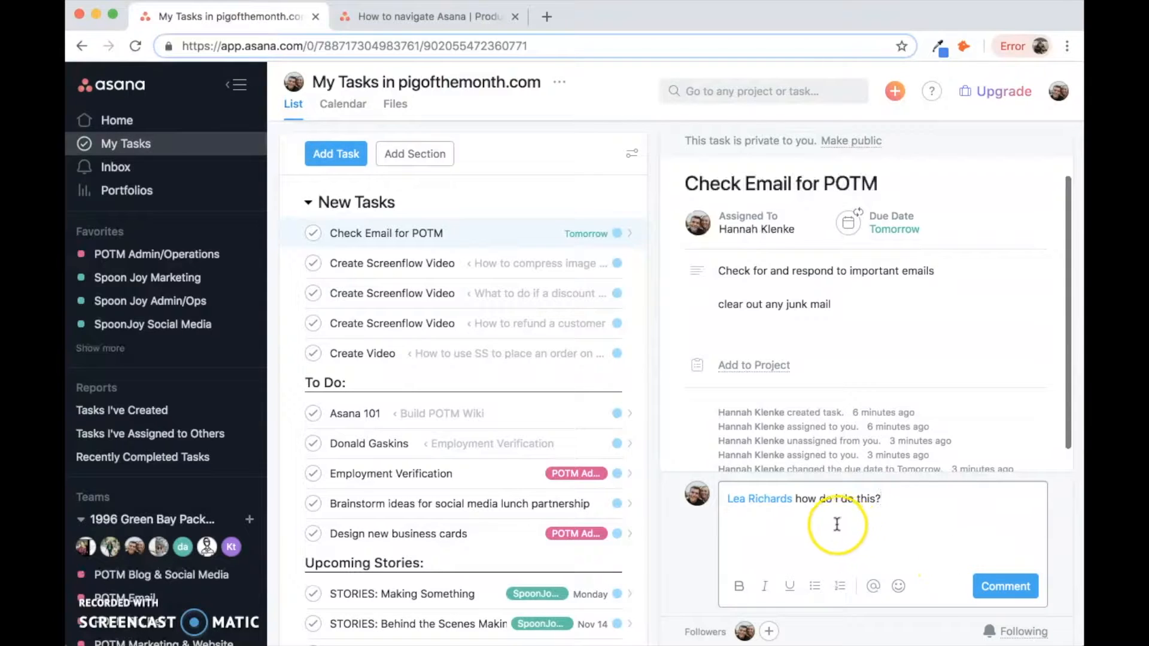
left_click(1005, 586)
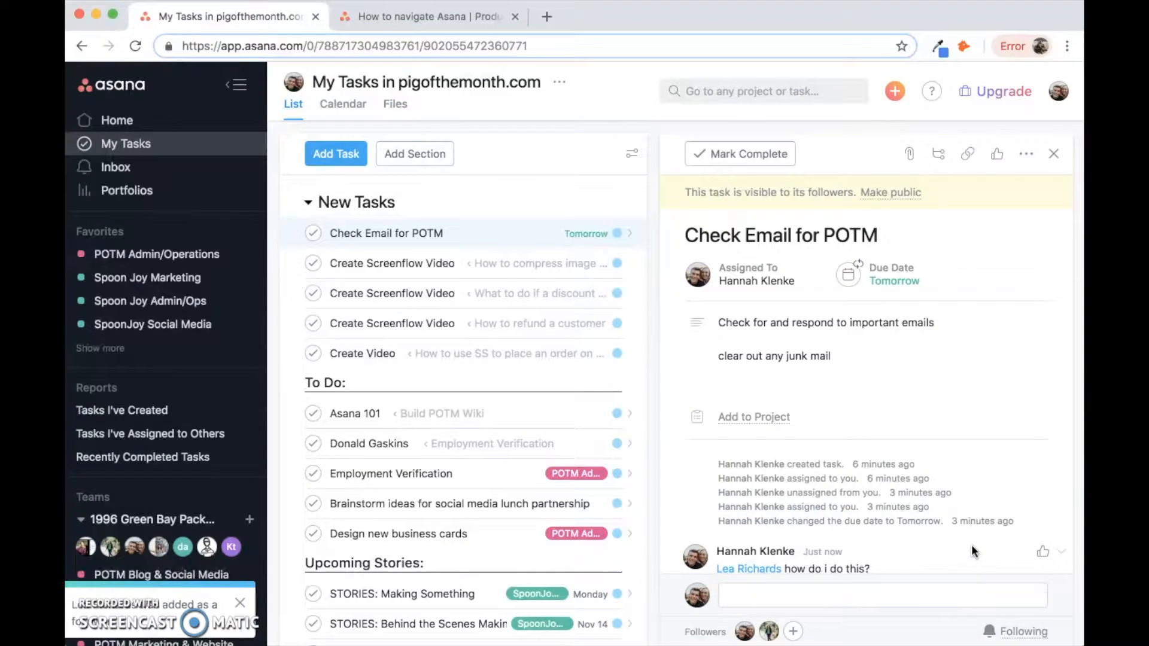
Step: Delete the newly posted comment from the Check Email for POTM task
scroll(972, 546, "down", 1)
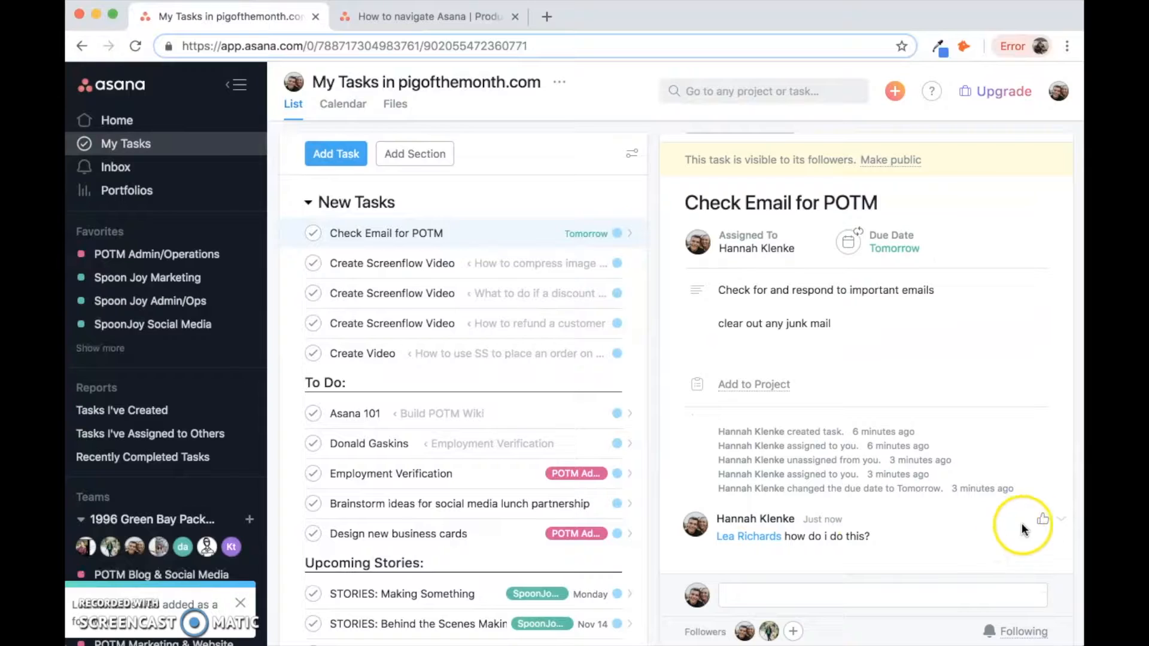
left_click(1056, 518)
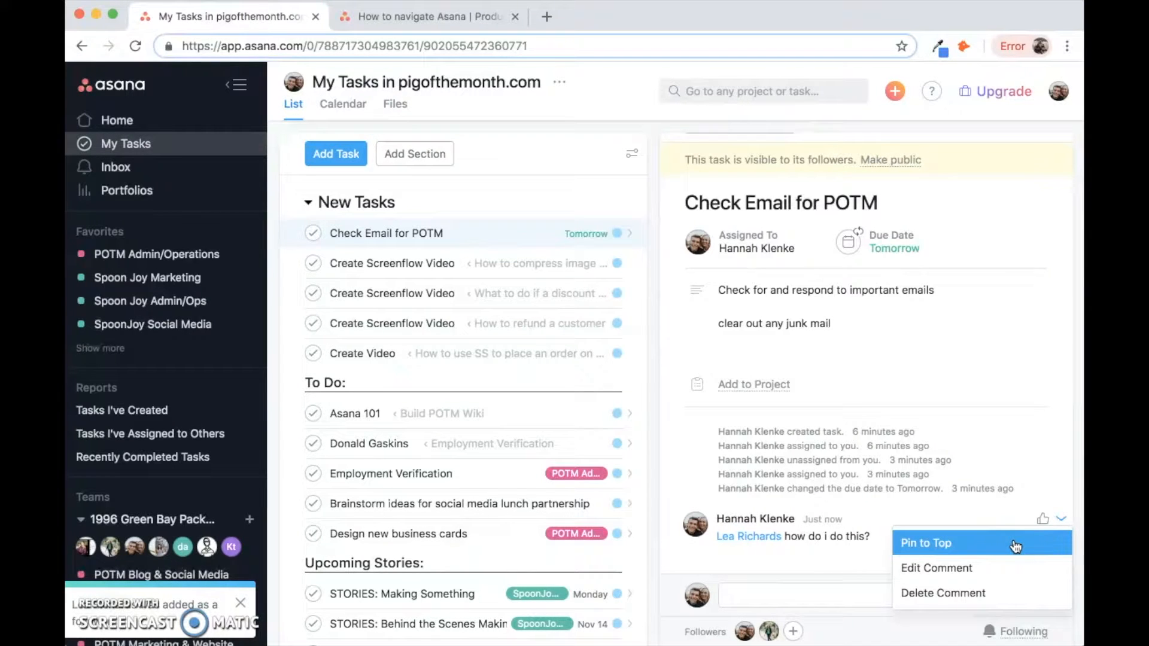
left_click(1009, 596)
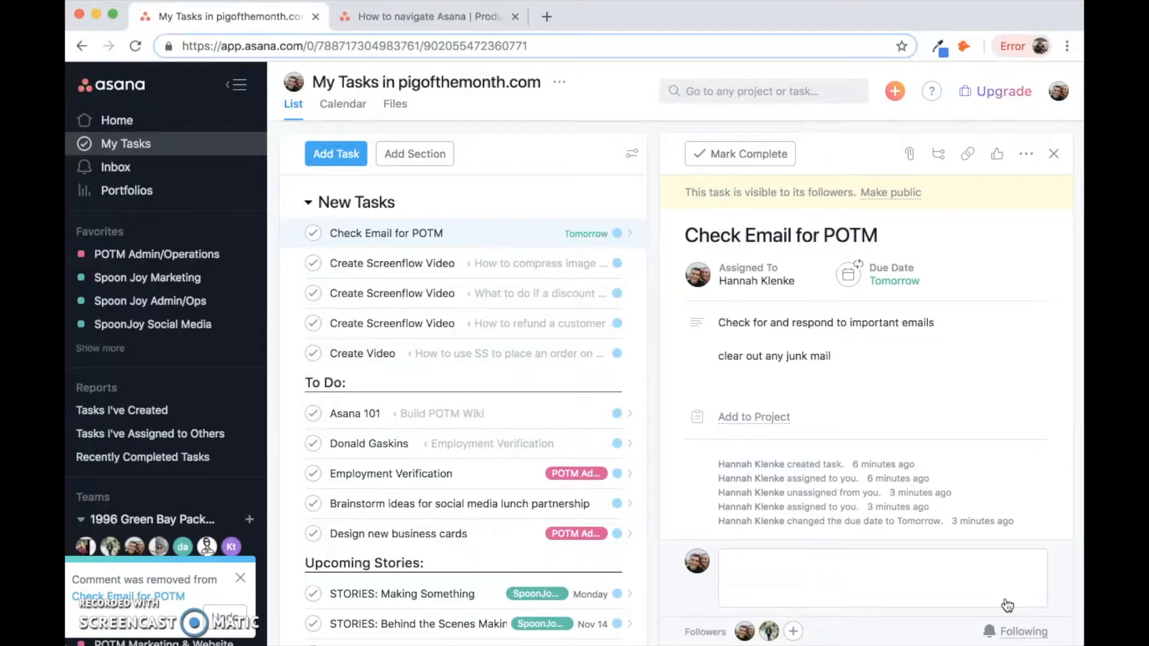
left_click(1035, 454)
scroll(1035, 454, "down", 1)
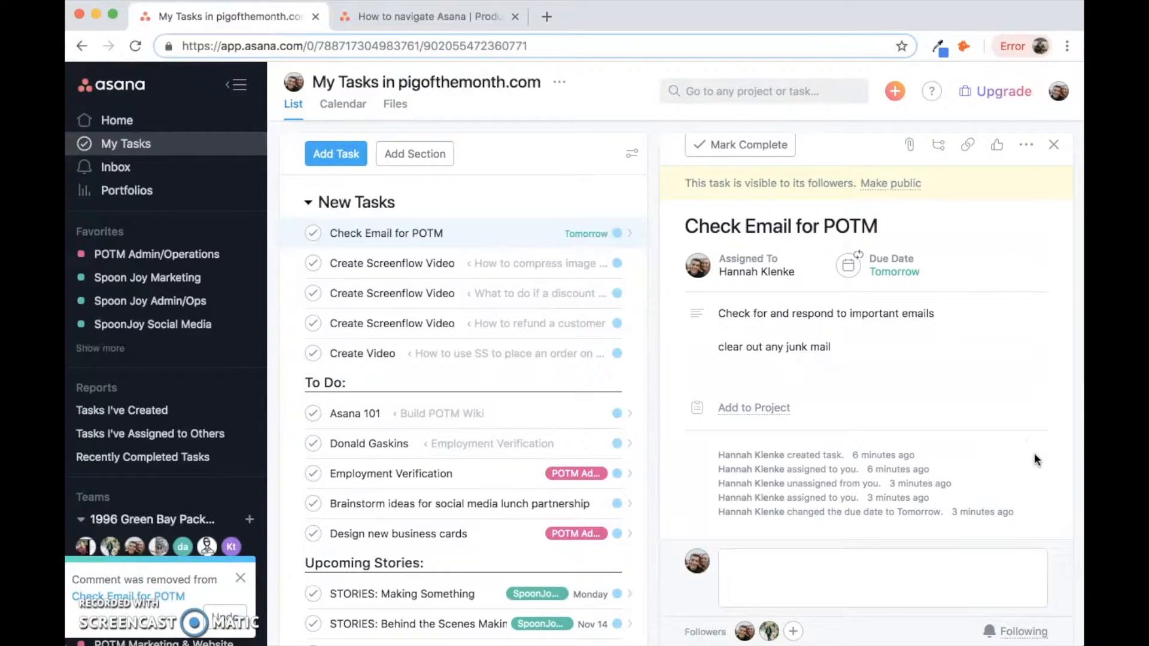
scroll(988, 395, "up", 1)
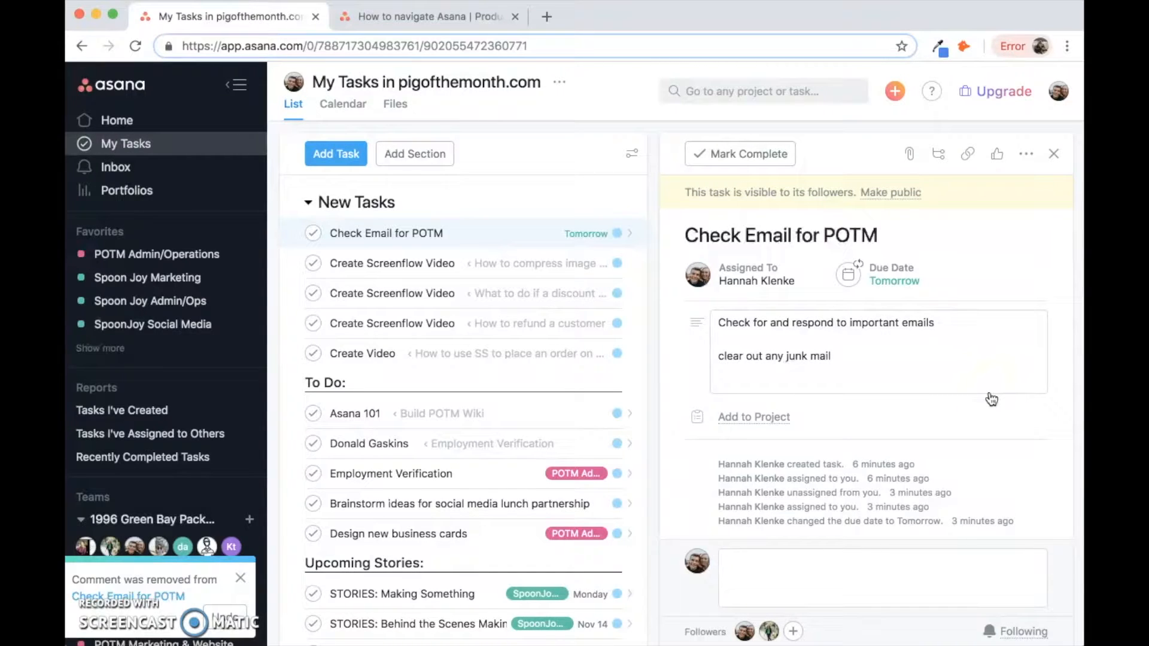
left_click(977, 466)
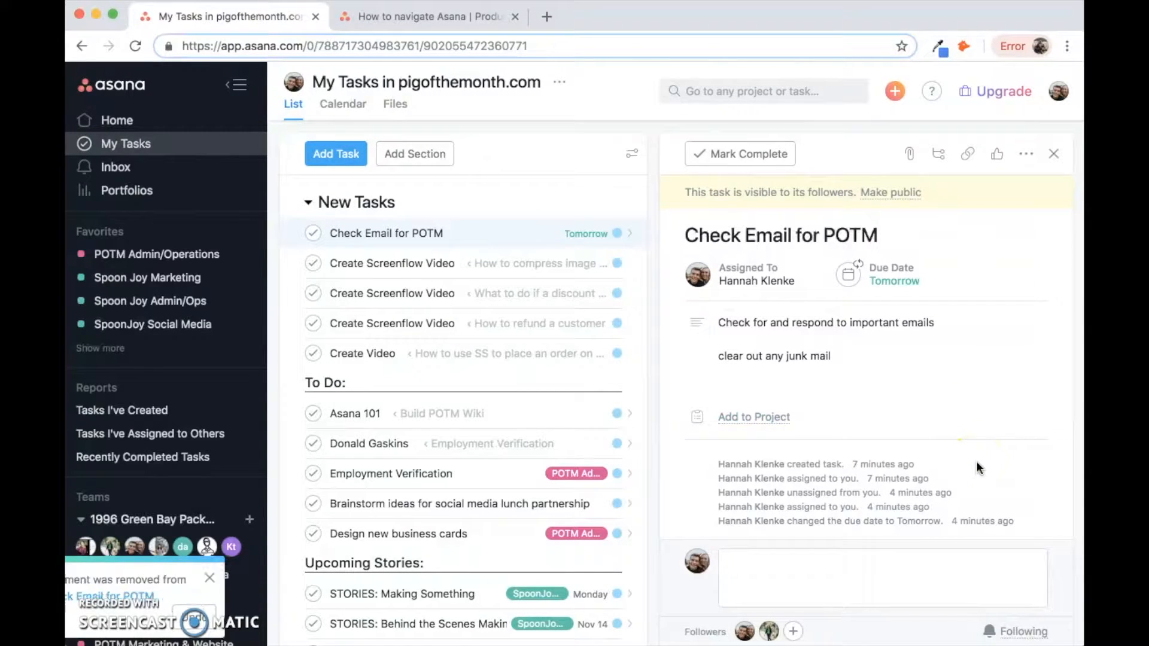
left_click(931, 385)
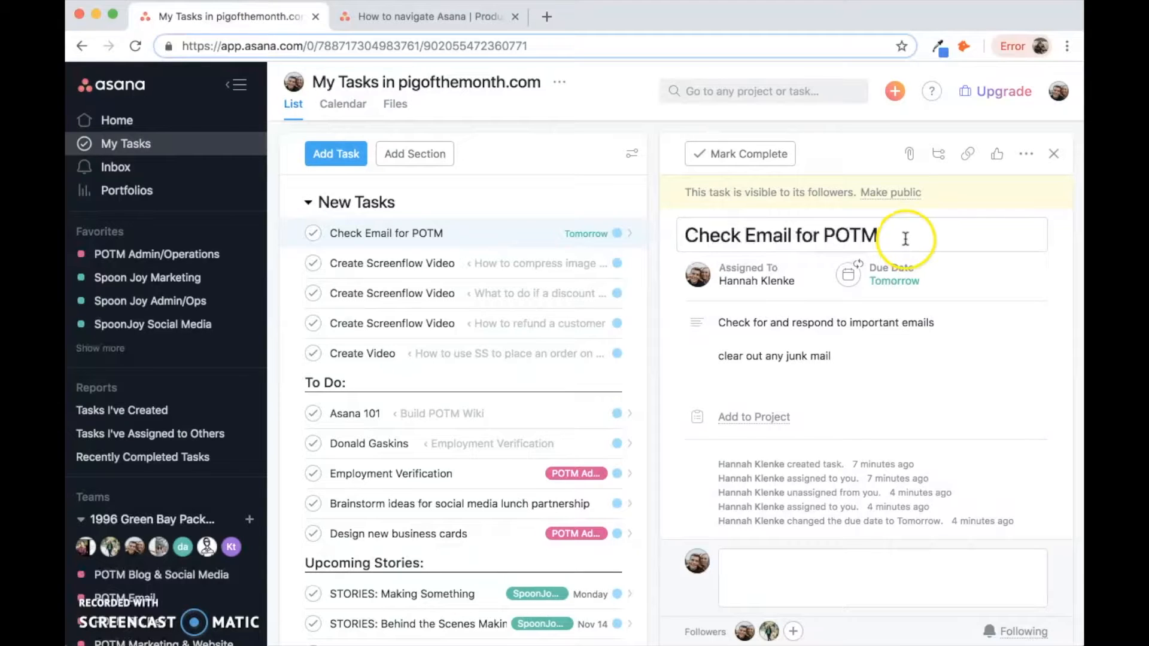
Step: View the file attachment sources available for the task without attaching a file
left_click(910, 157)
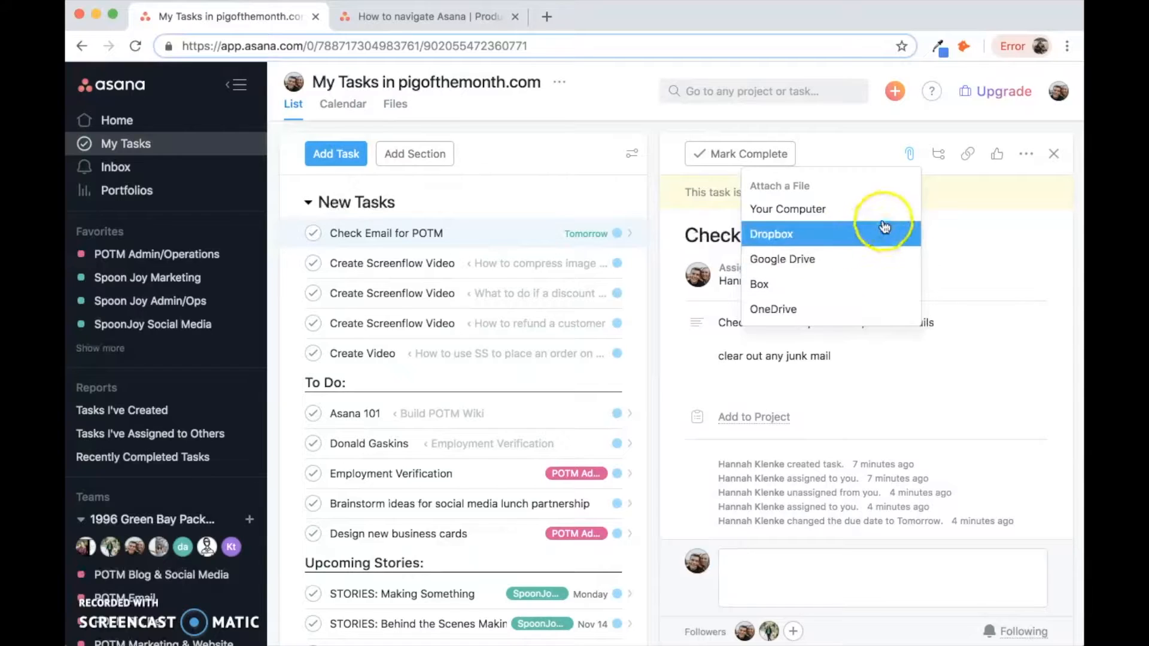
left_click(909, 155)
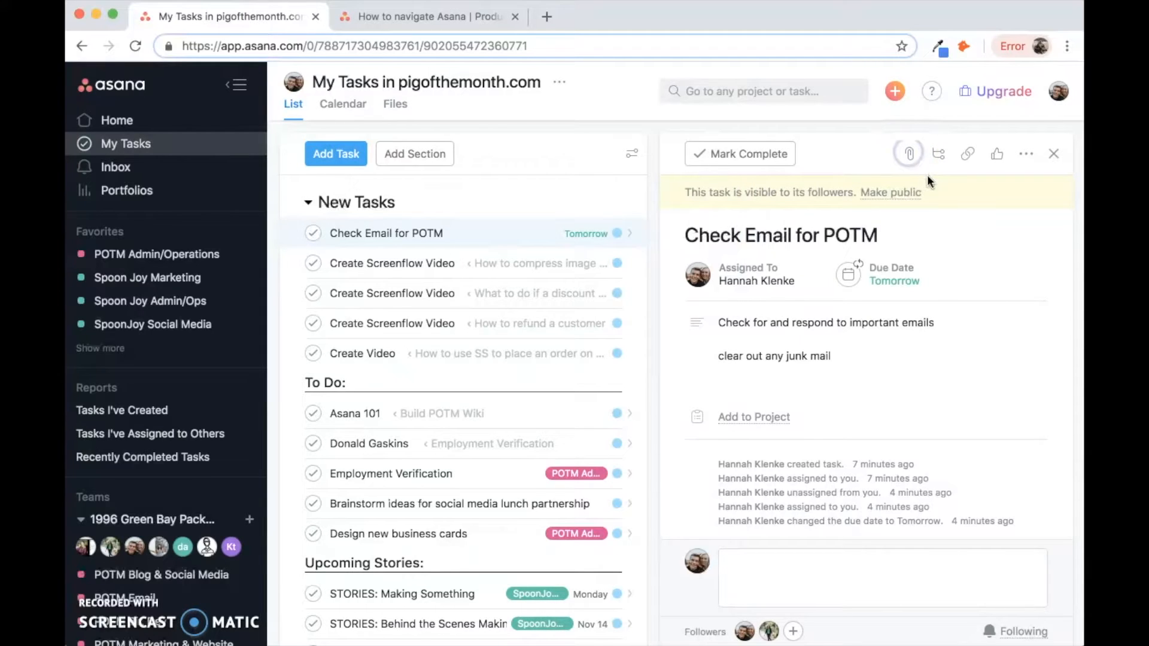
Step: Add a subtask named "Respond to customers" to the Check Email for POTM task
left_click(939, 157)
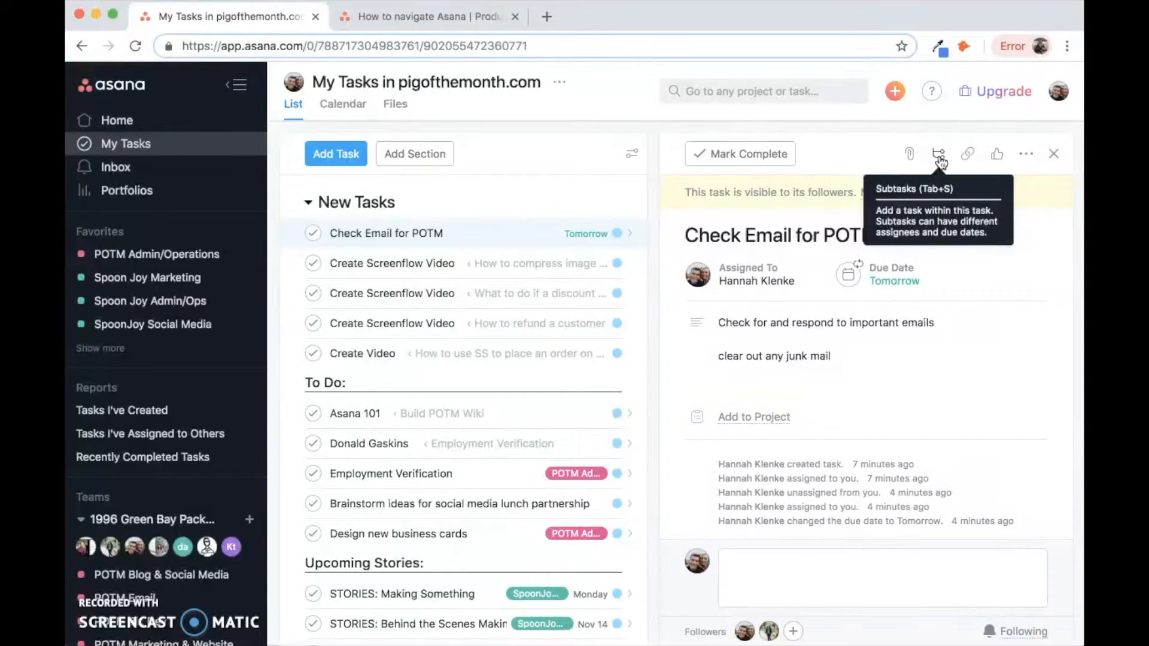
left_click(941, 160)
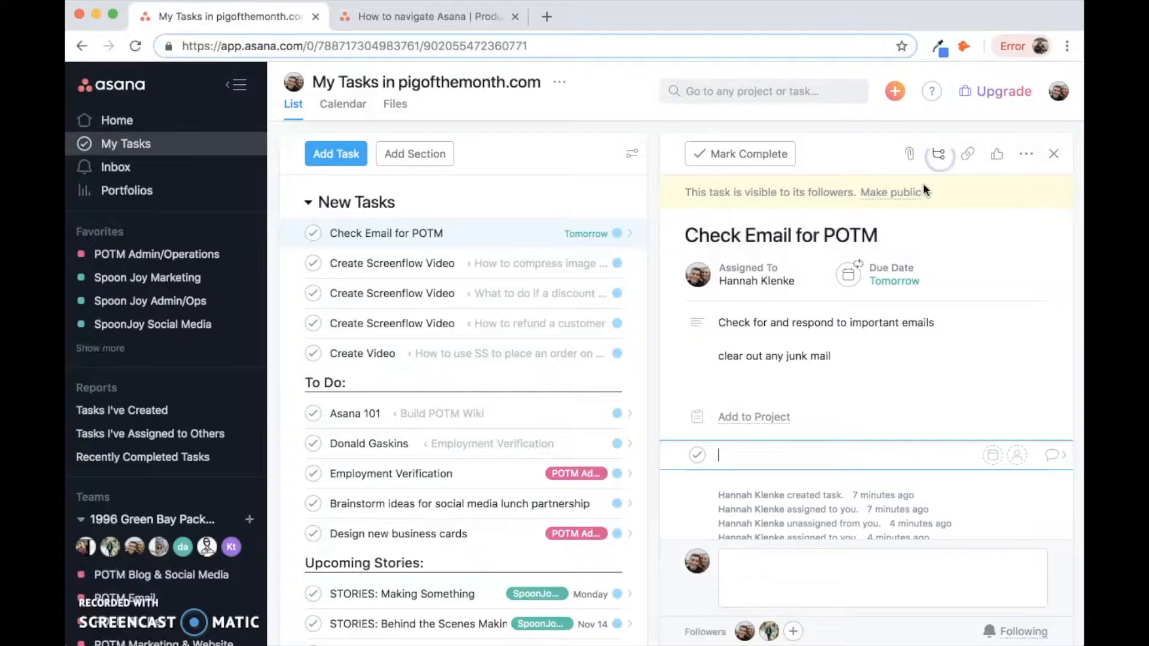
left_click(789, 462)
type("Respond to customers")
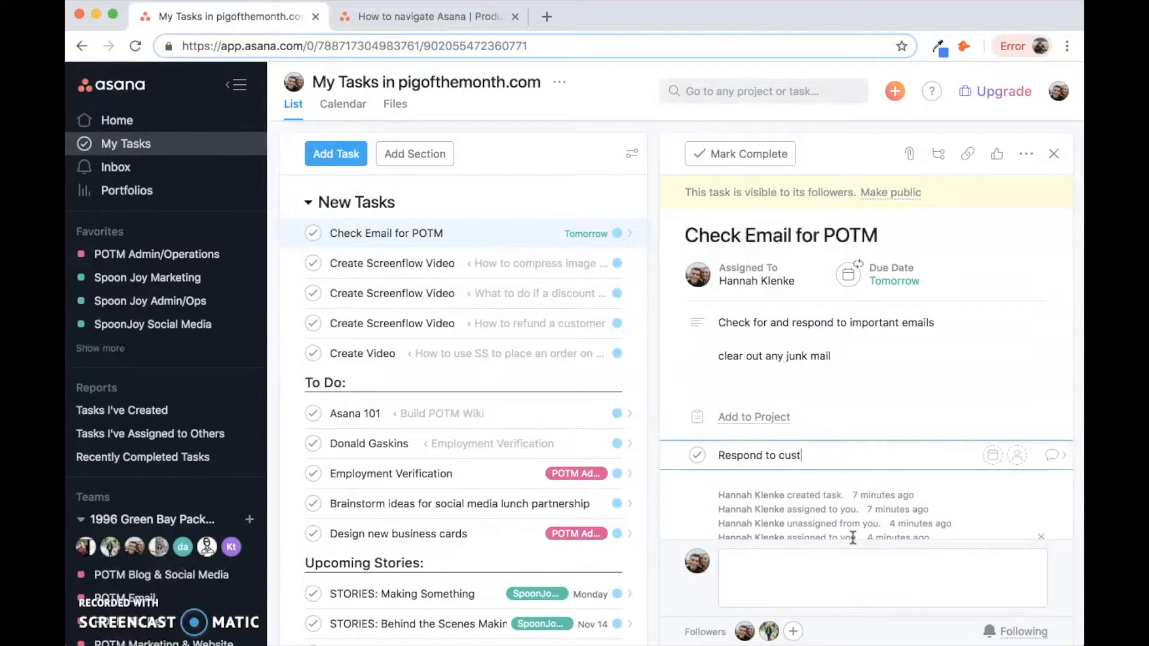
left_click(999, 500)
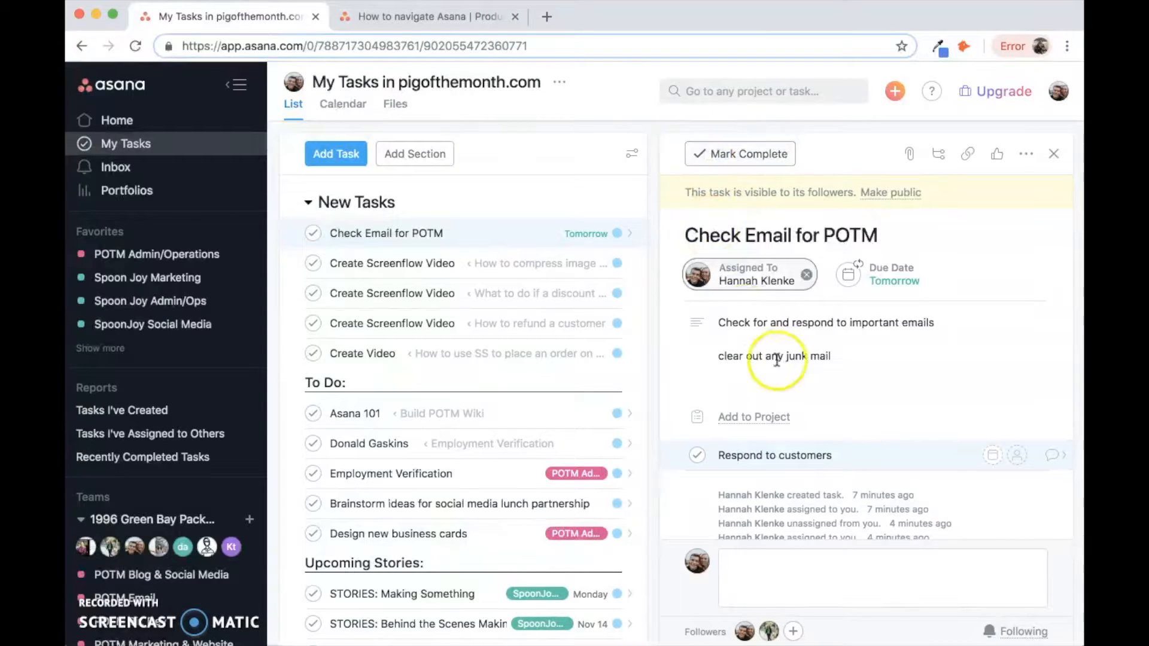
left_click(1017, 456)
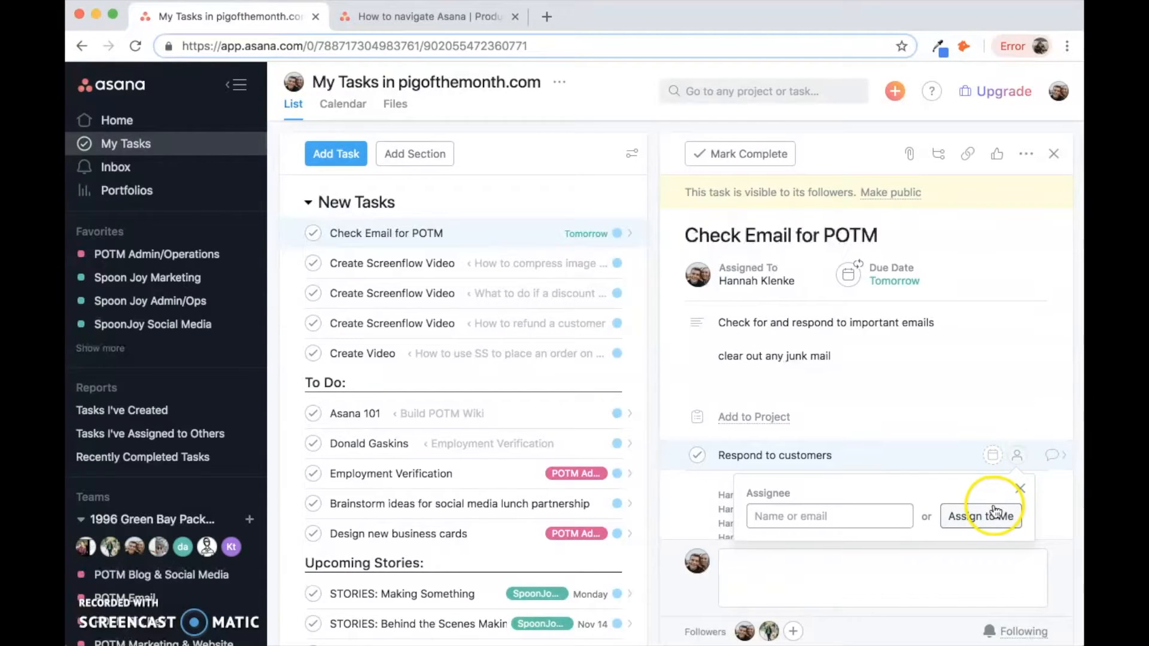
type("Lea")
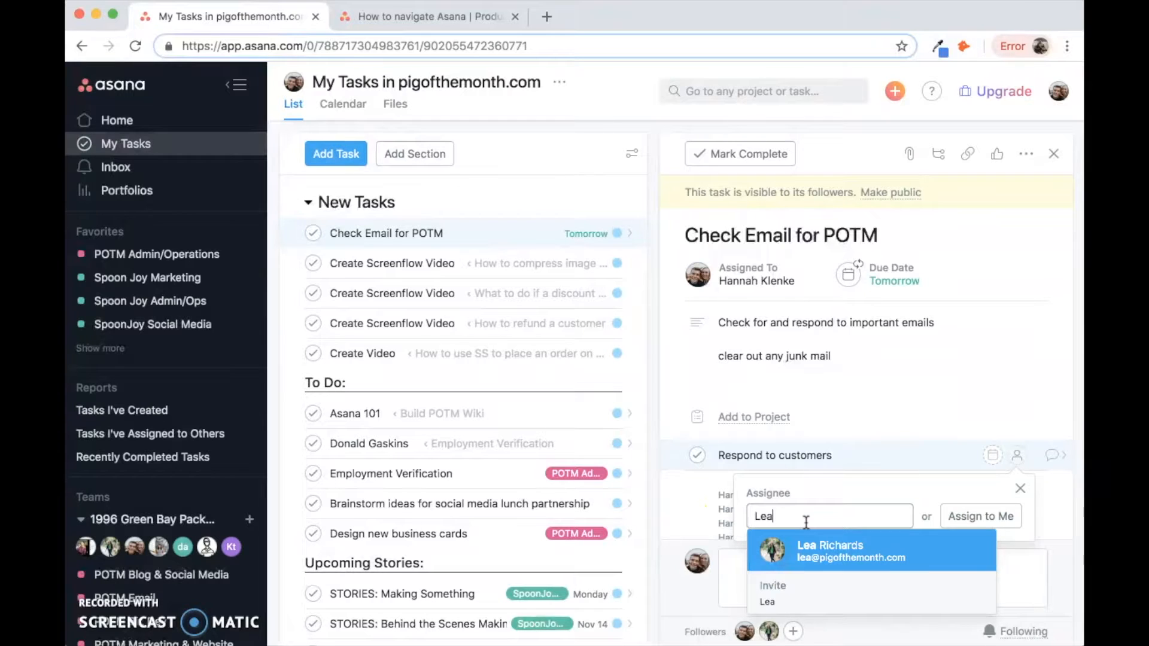
key("BackSpace")
key("BackSpace")
key("BackSpace")
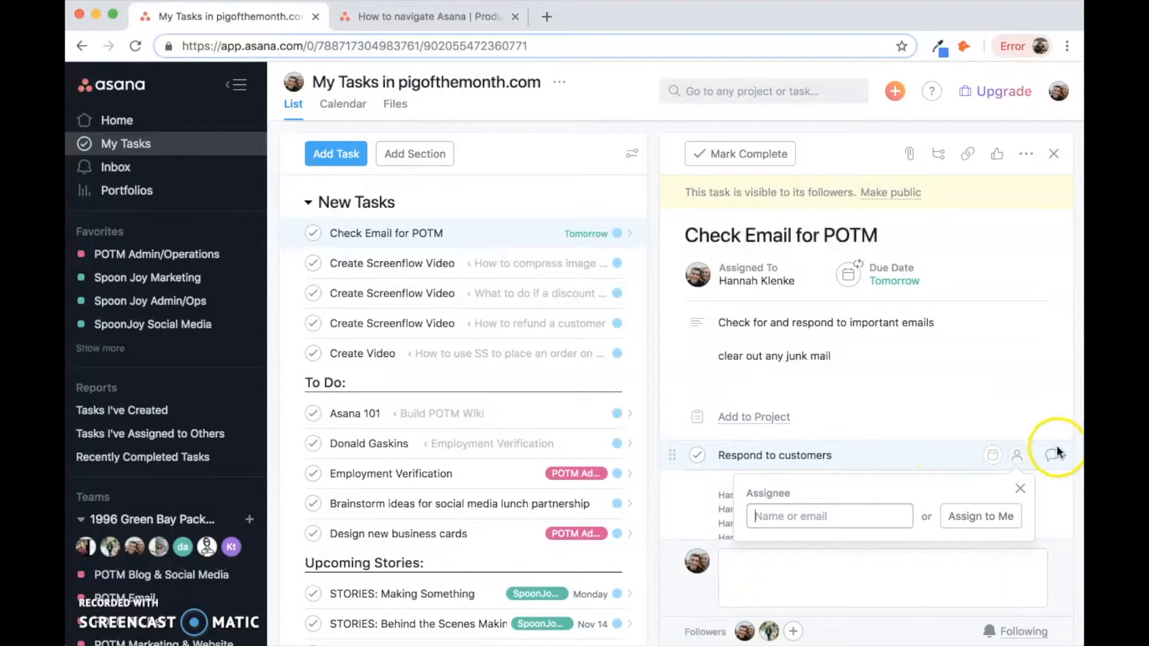
left_click(999, 426)
left_click(1060, 376)
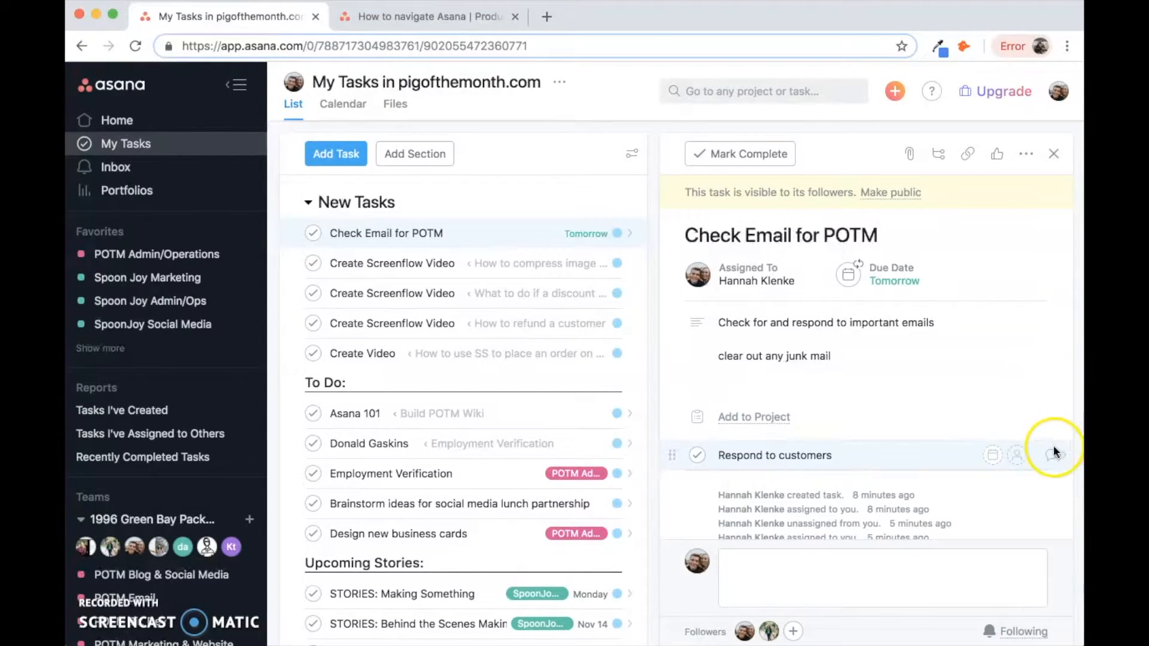
Step: View the details of the Respond to customers subtask and return to its parent task
left_click(1062, 460)
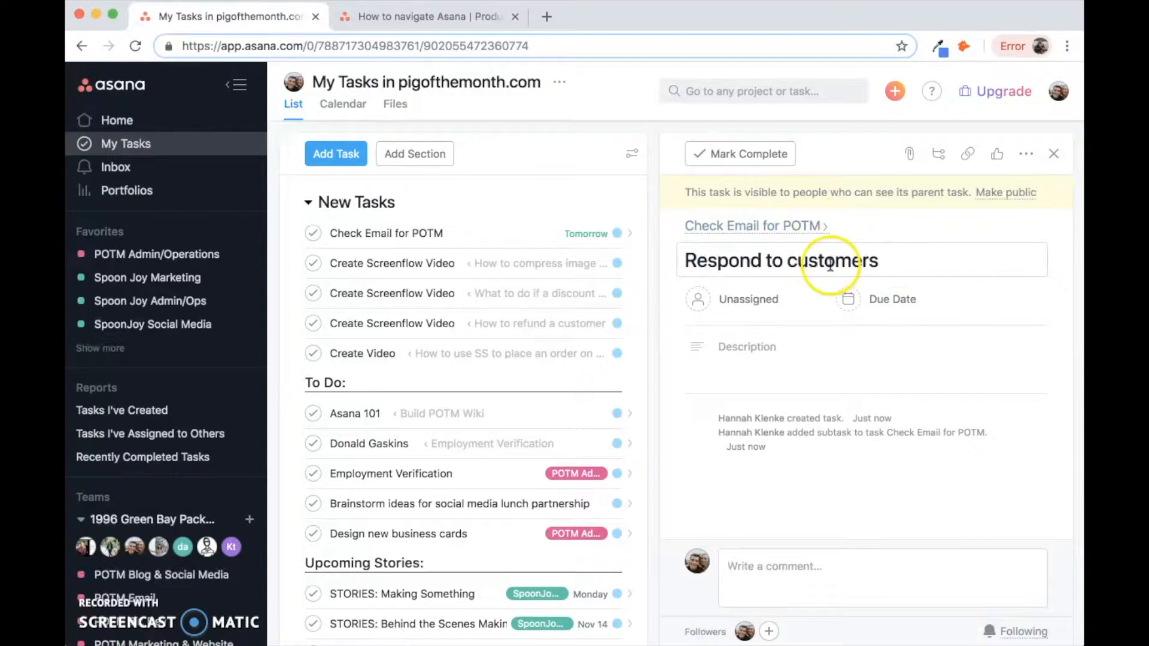
left_click(692, 226)
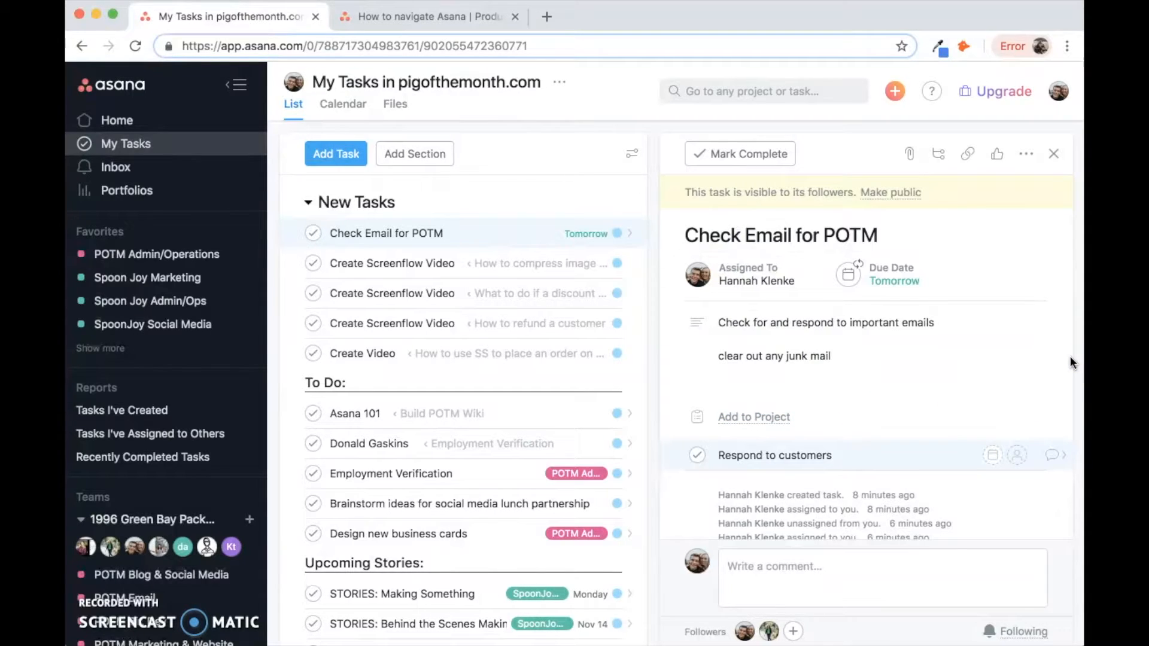
scroll(990, 429, "down", 1)
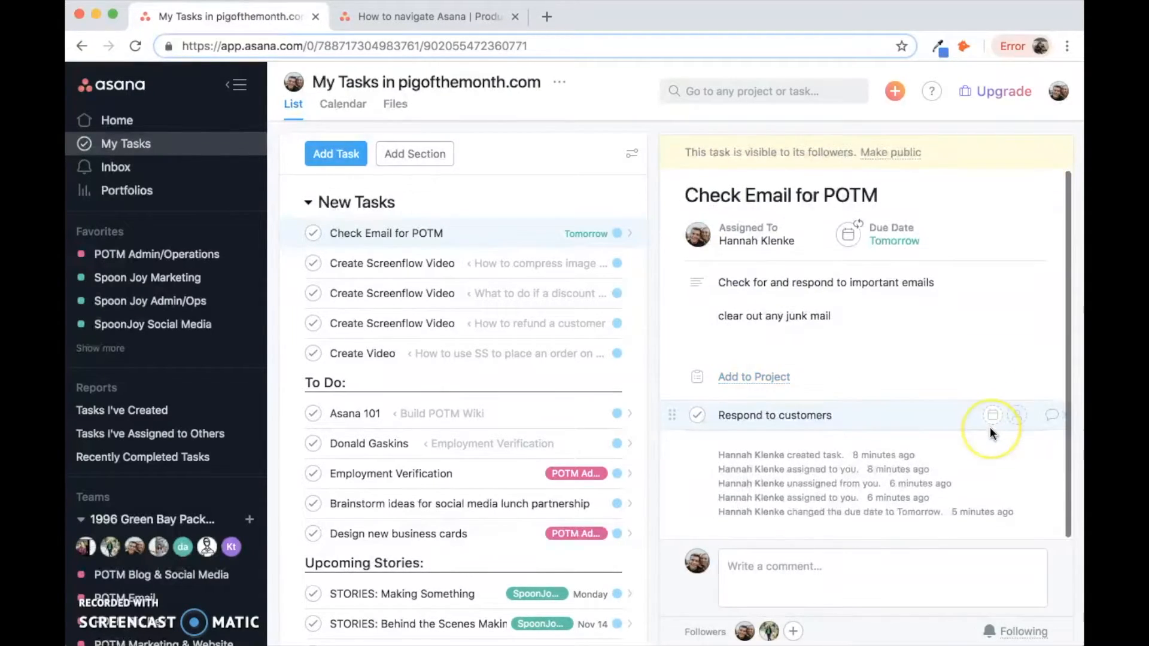
scroll(990, 429, "up", 1)
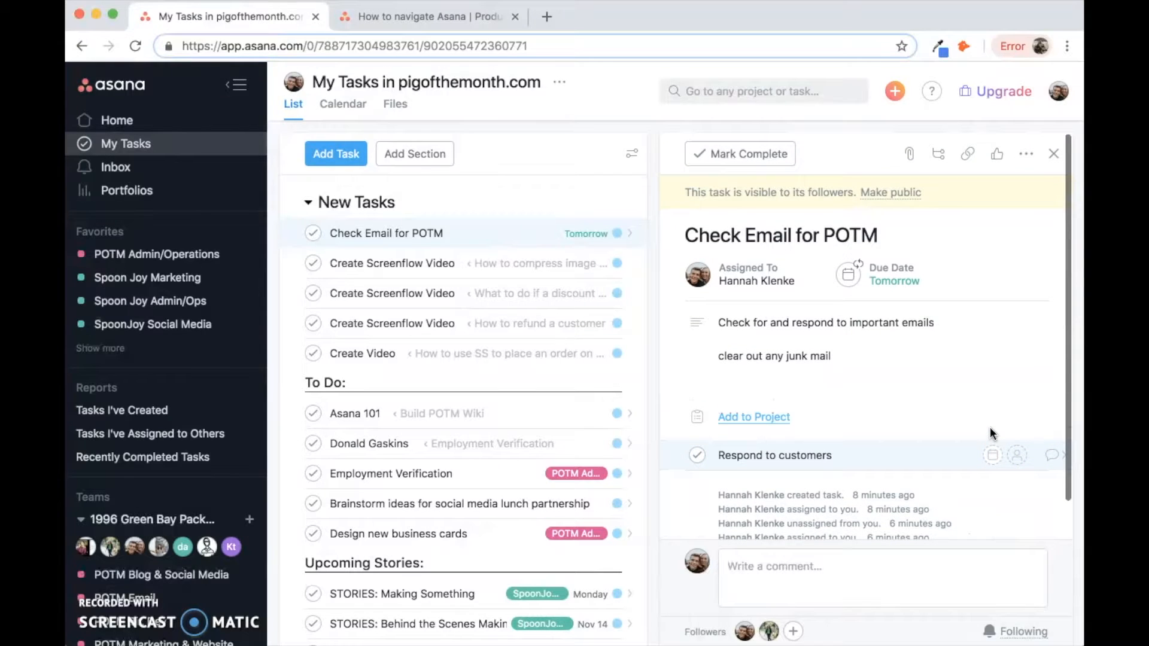
Step: Add a new yellow tag named "Administrative" to the Check Email for POTM task, and remove the tag from it
left_click(1024, 159)
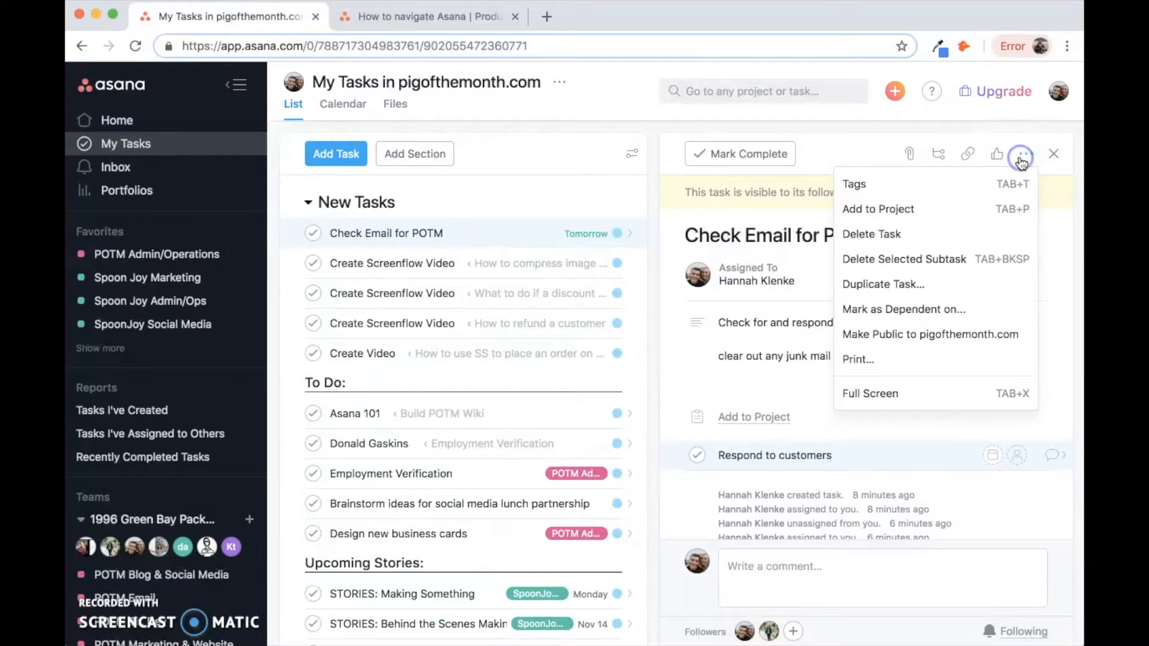
left_click(956, 188)
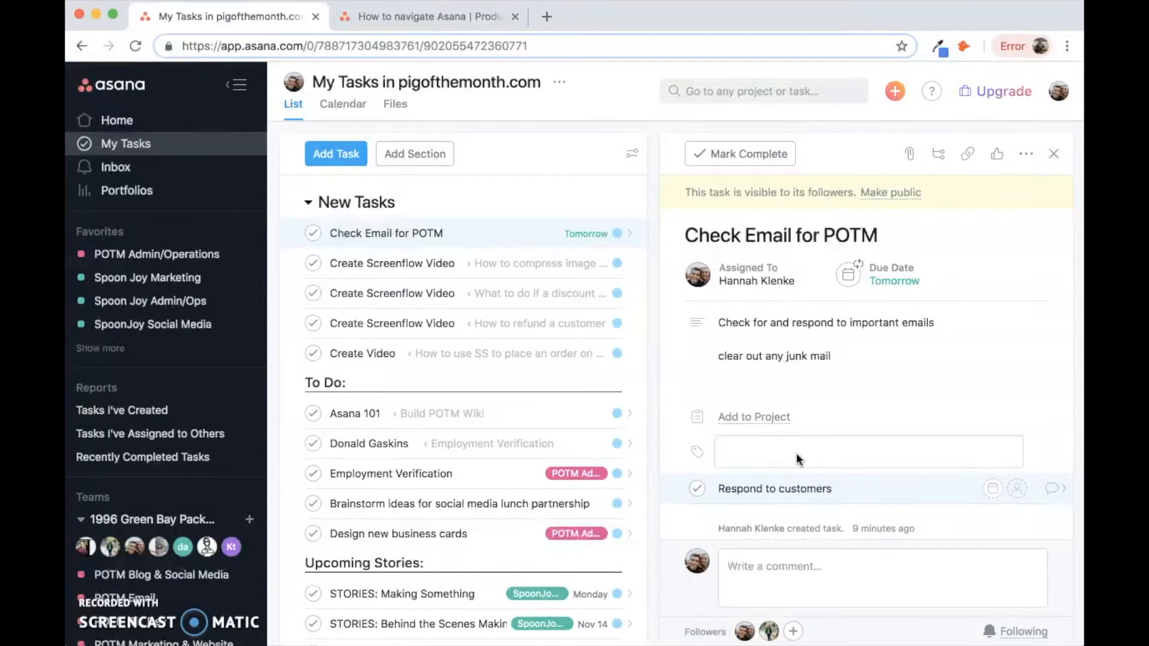
type("Admin")
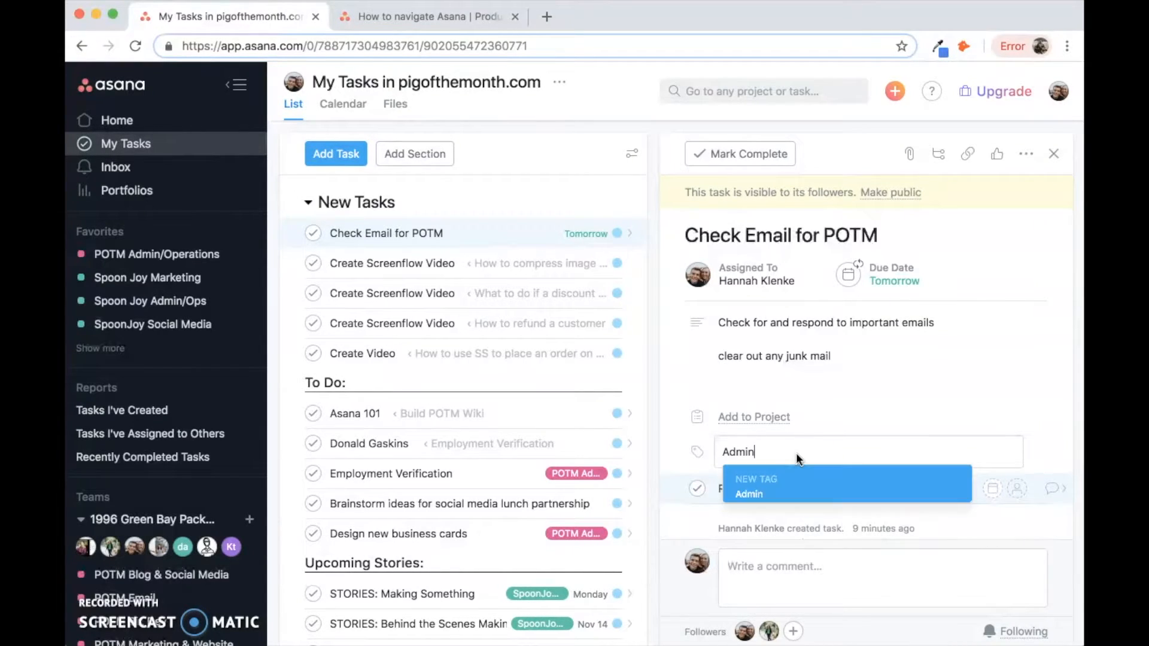
type("istrative")
left_click(874, 488)
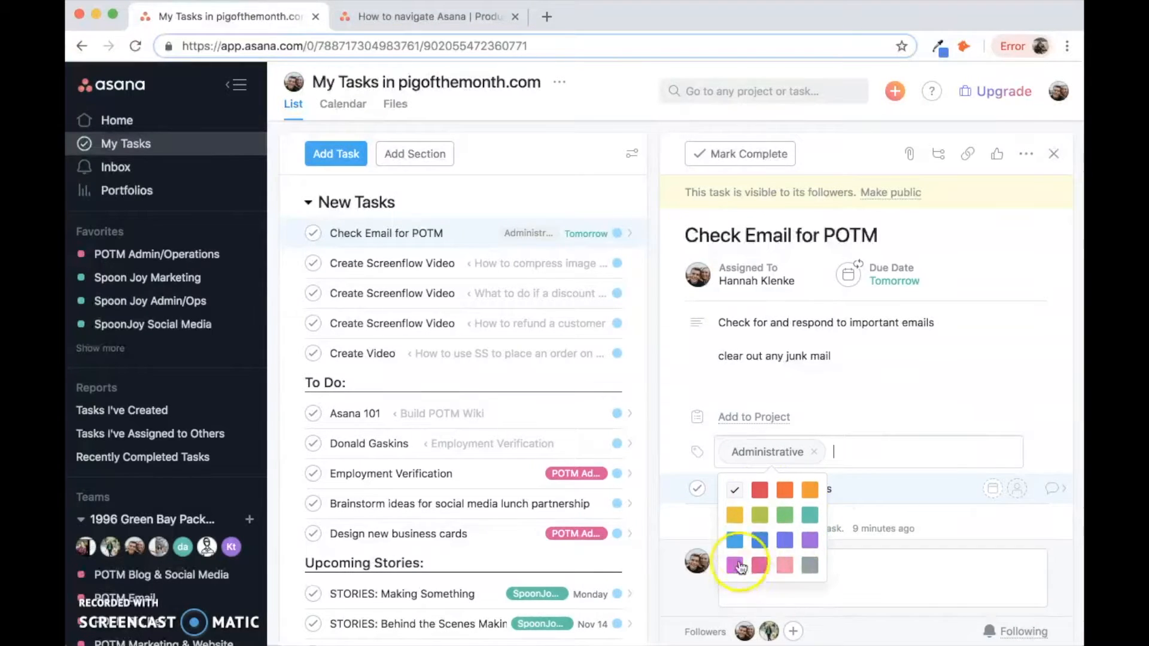
left_click(735, 517)
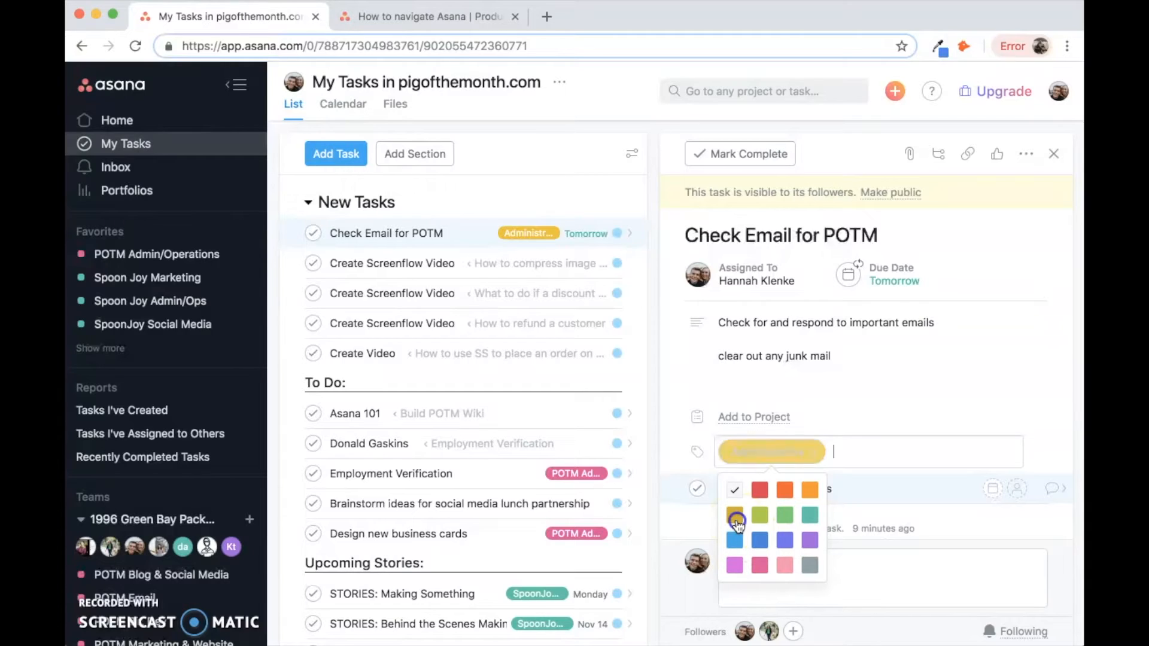
left_click(925, 413)
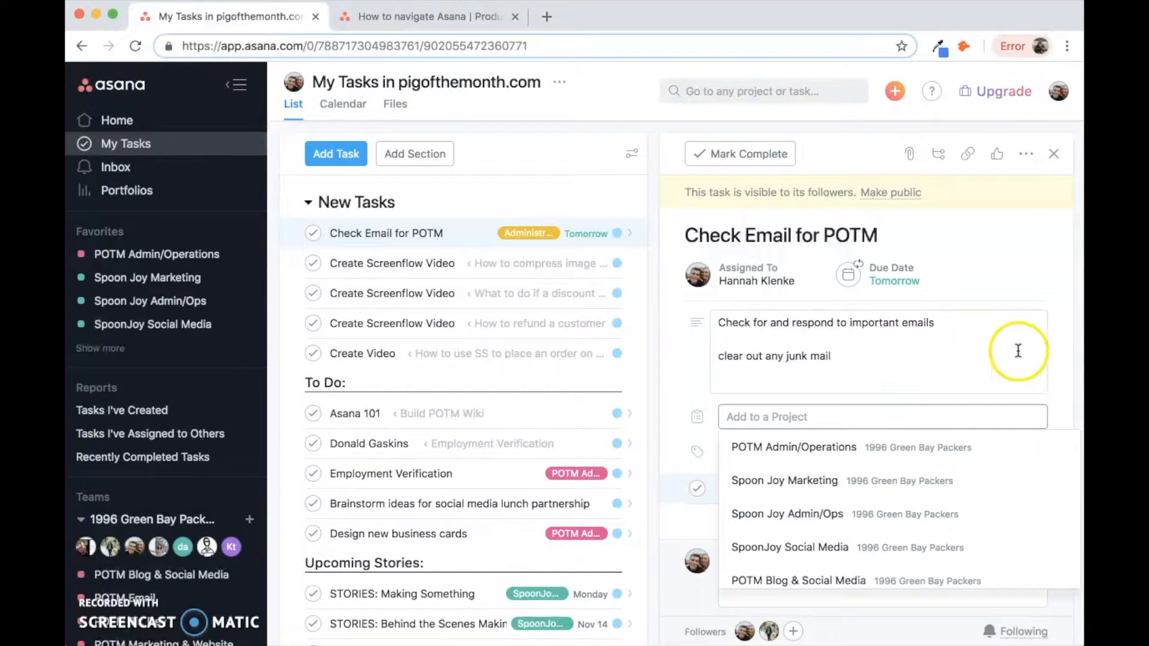
left_click(1062, 360)
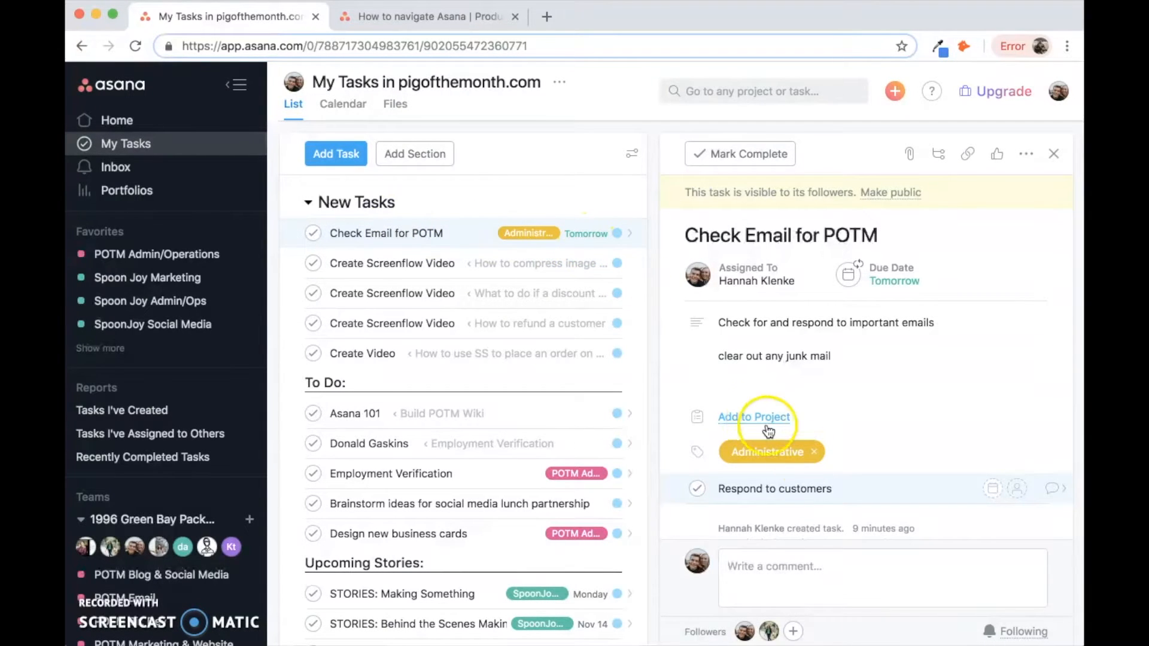
left_click(815, 453)
Step: View the additional actions for the Check Email for POTM task and its duplication options, excluding Assignee, without creating a copy
left_click(1026, 153)
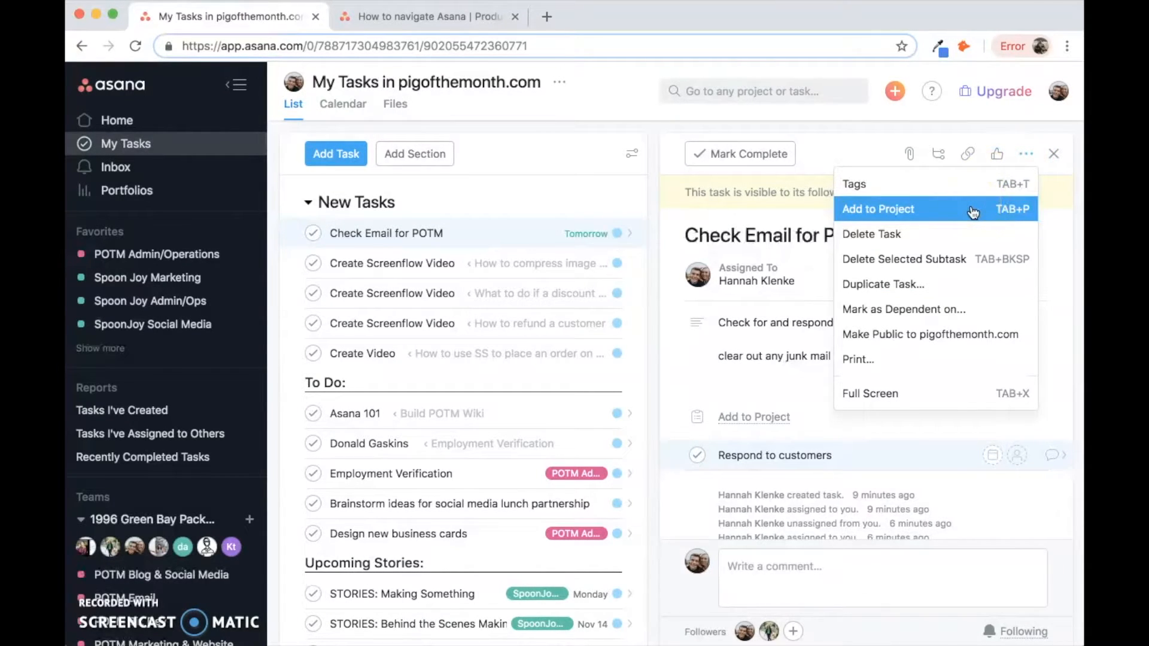
left_click(965, 241)
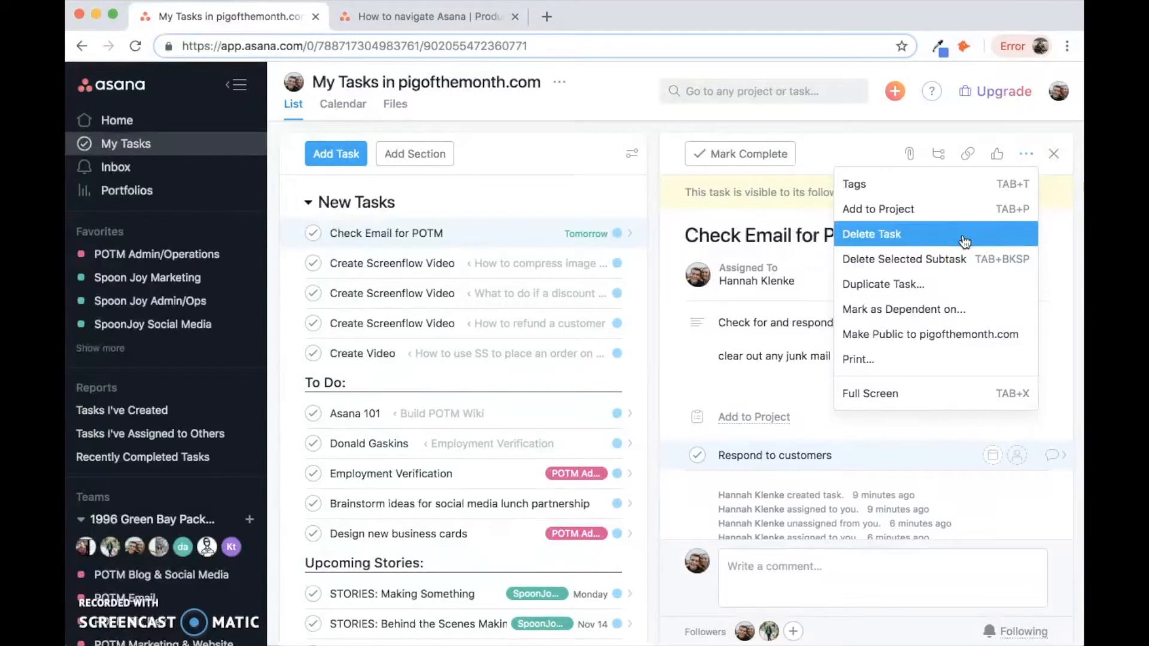
left_click(974, 262)
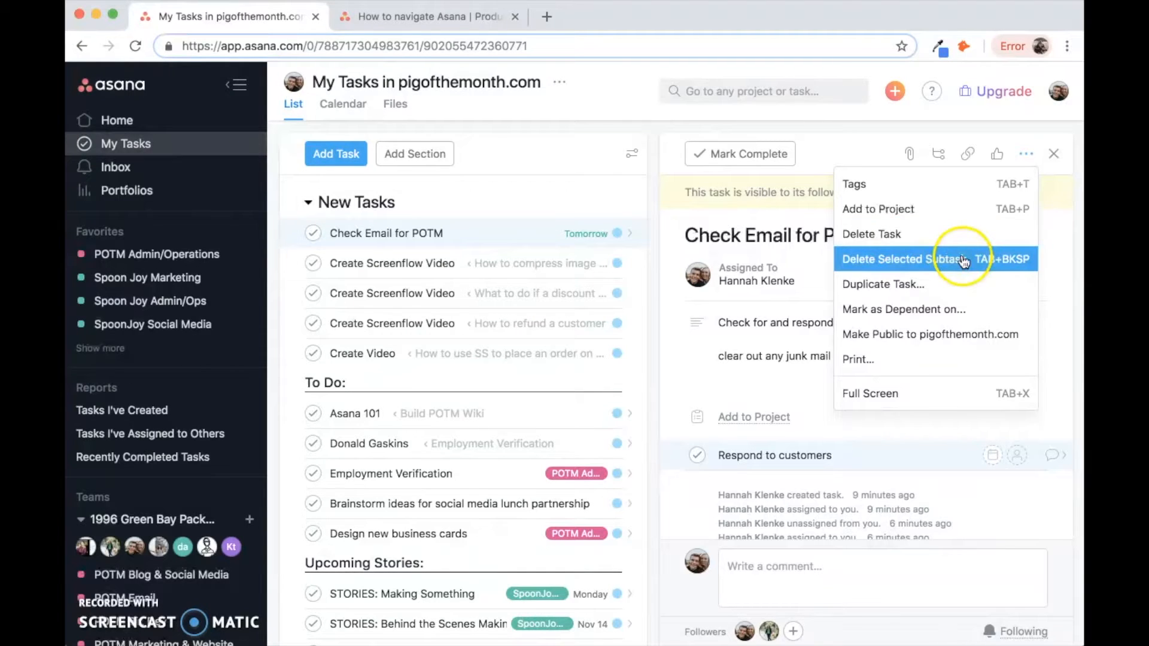
left_click(970, 291)
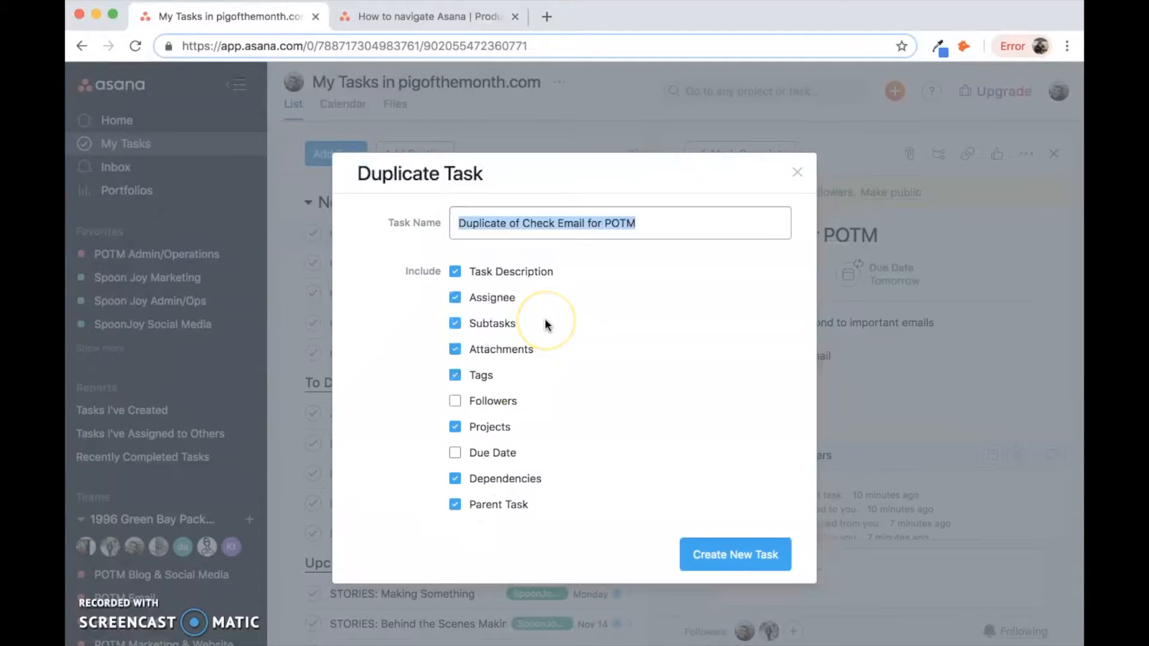
left_click(458, 301)
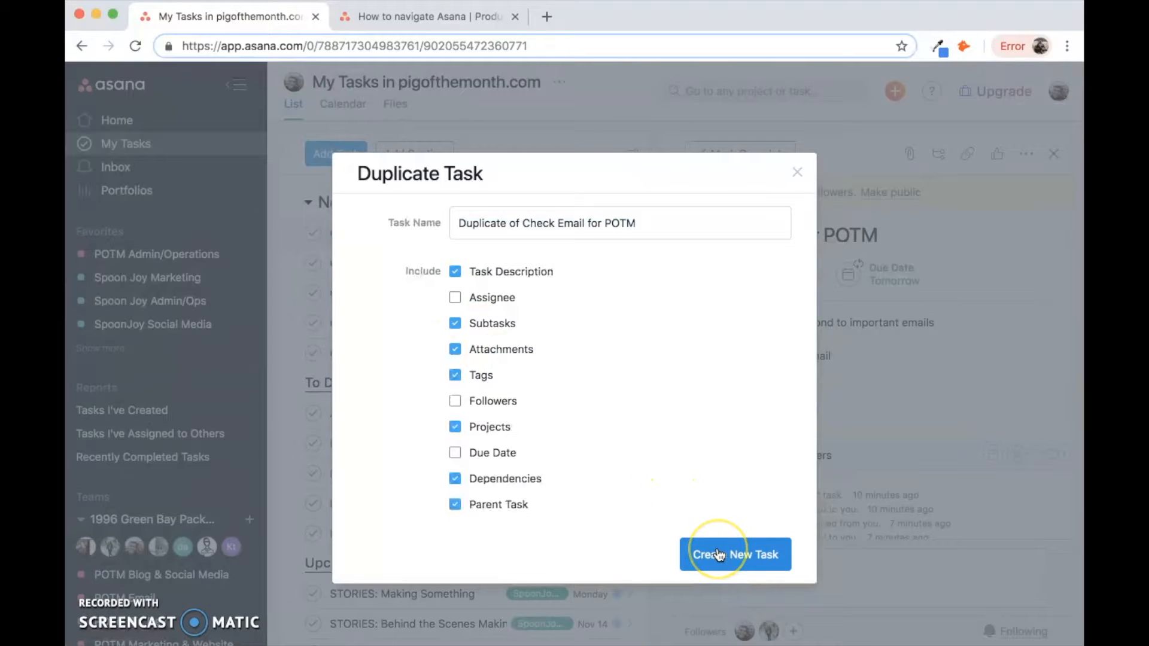
left_click(804, 174)
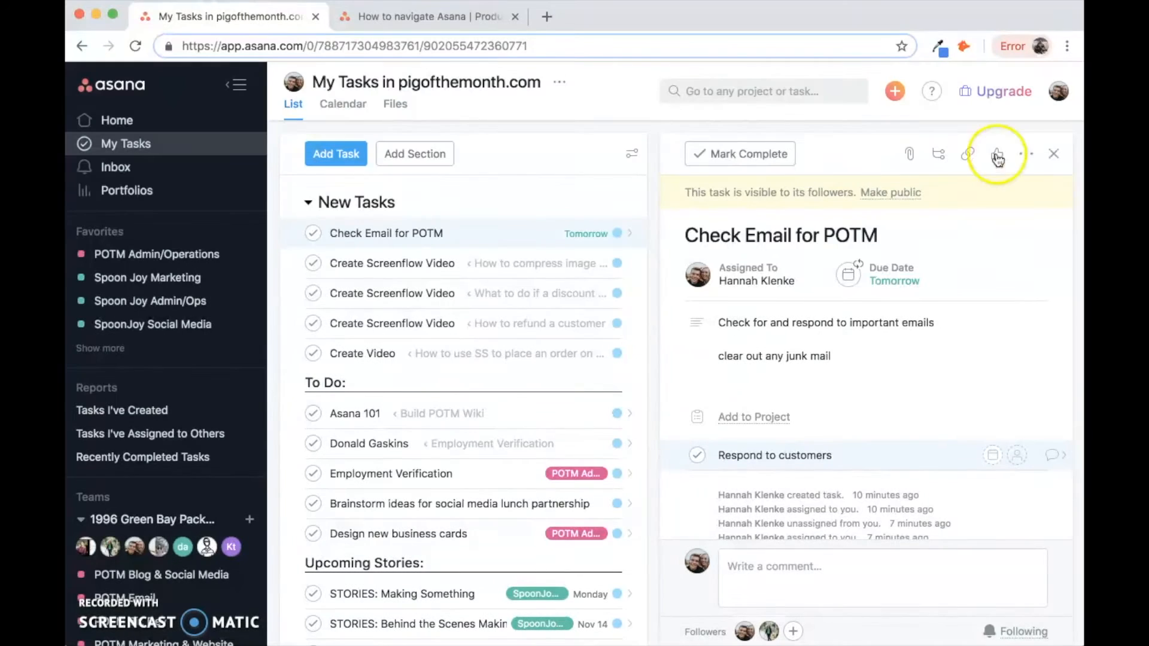
Step: Add a third team member as a follower of the Check Email for POTM task
scroll(982, 210, "down", 1)
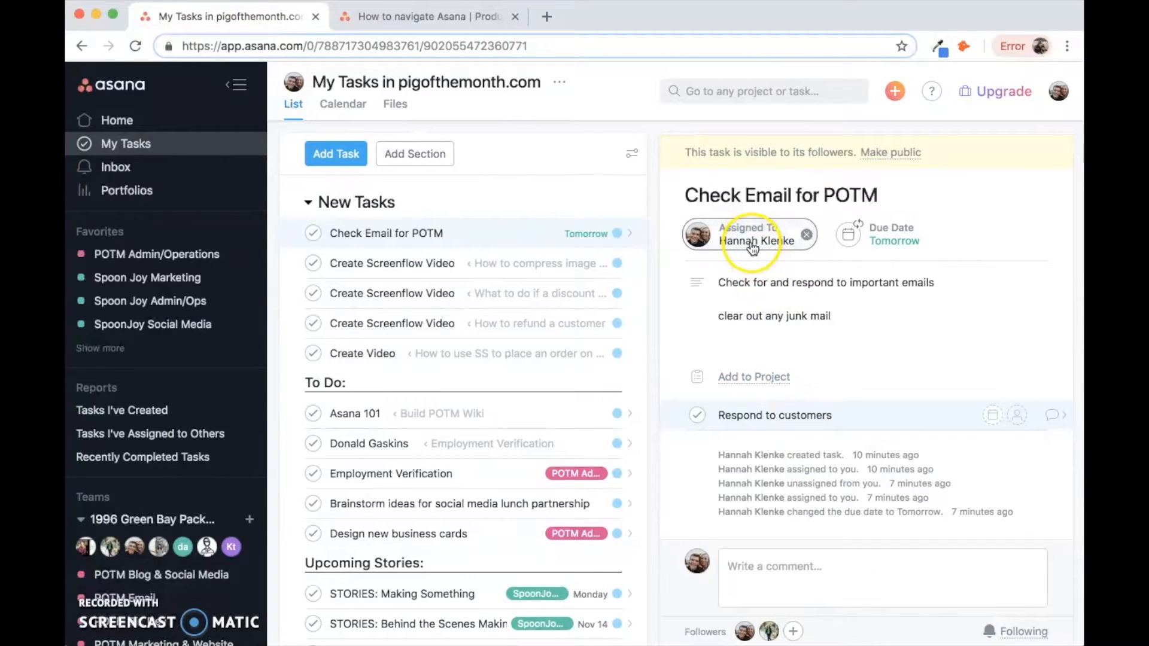
mouse_move(746, 640)
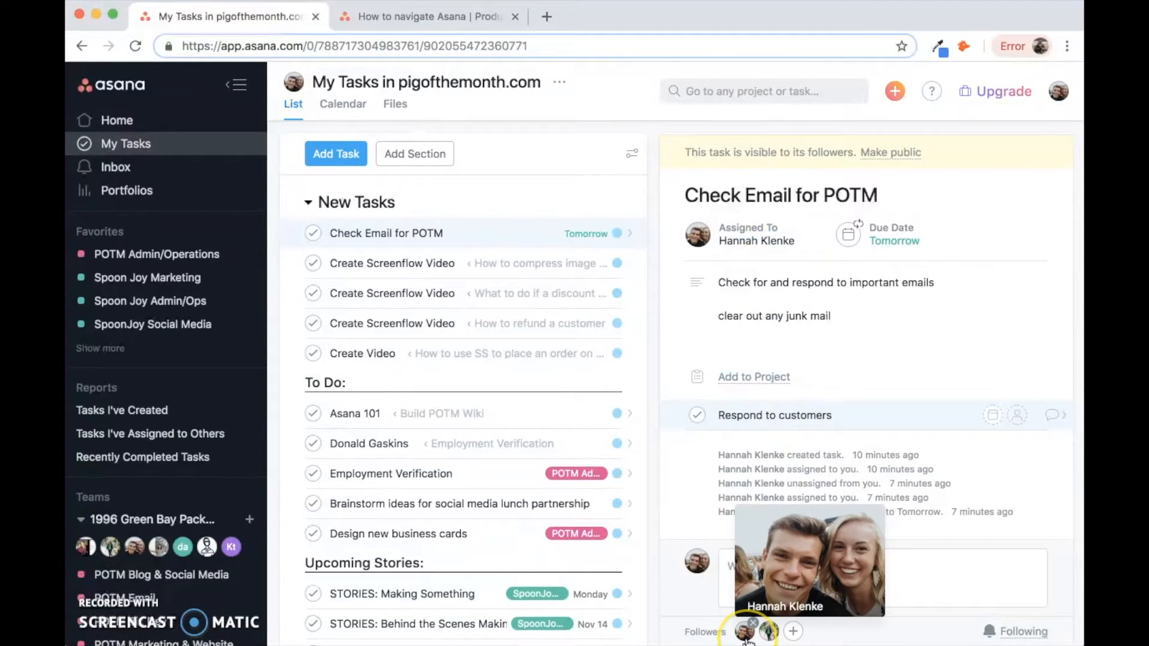
left_click(792, 632)
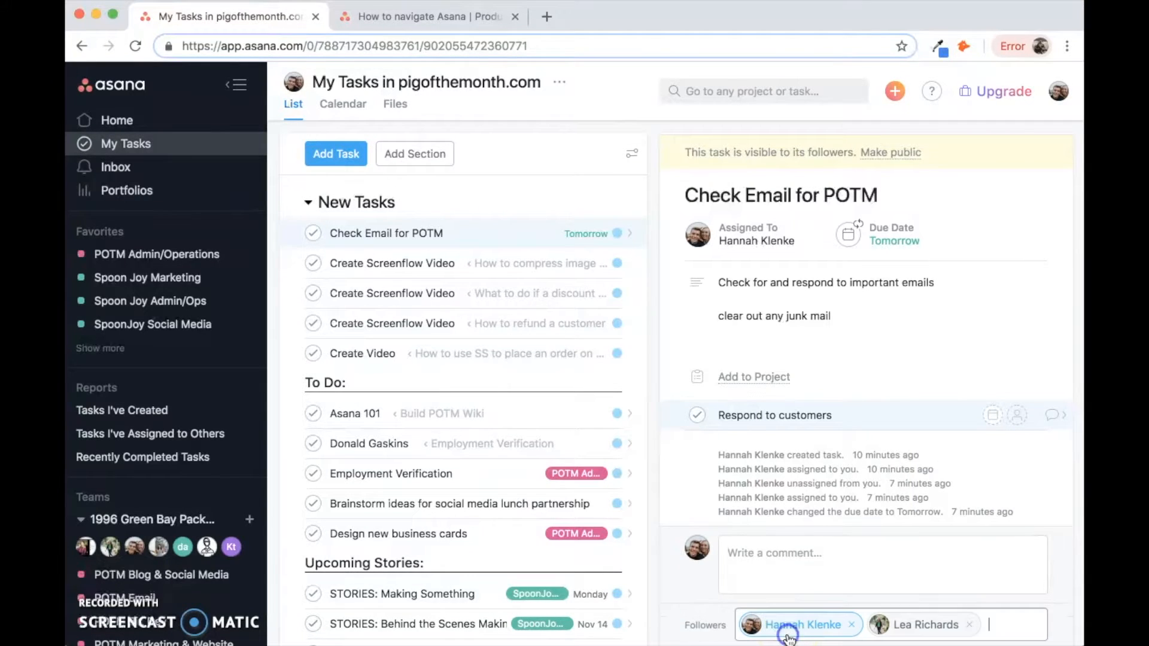
left_click(1043, 638)
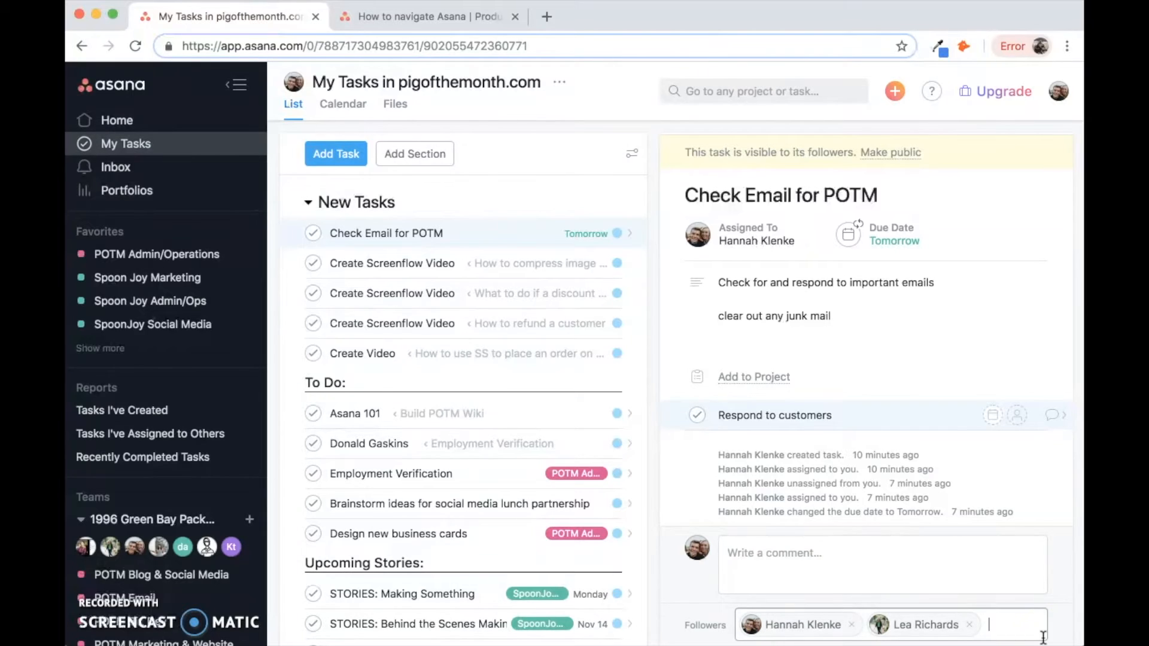
type("Liz")
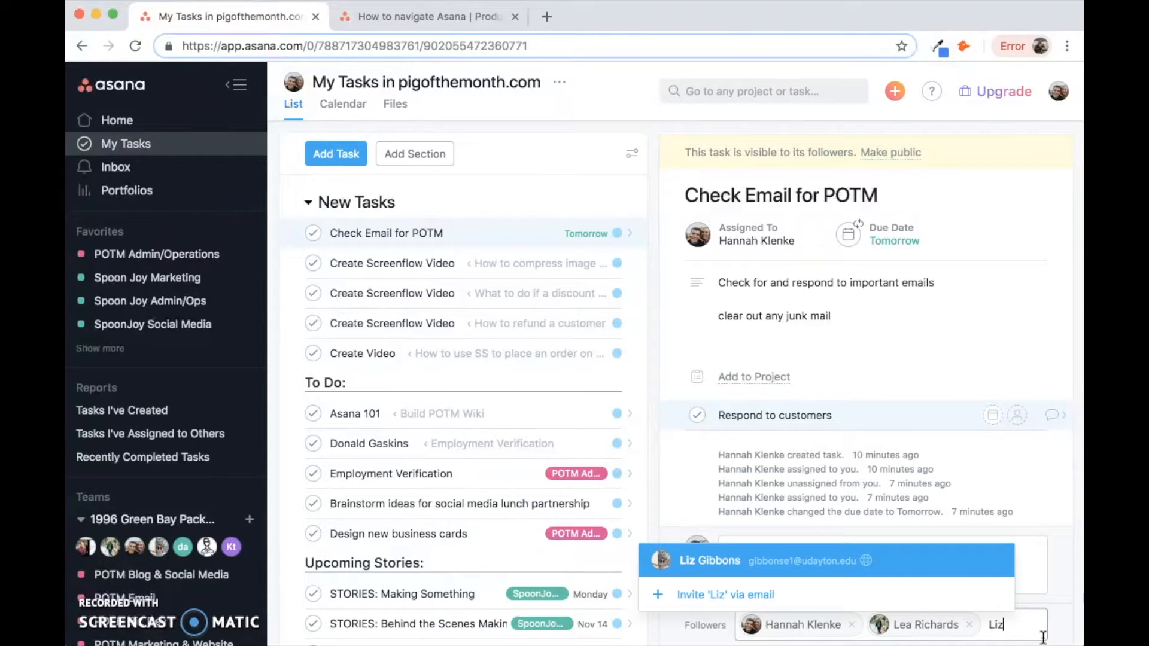
left_click(878, 574)
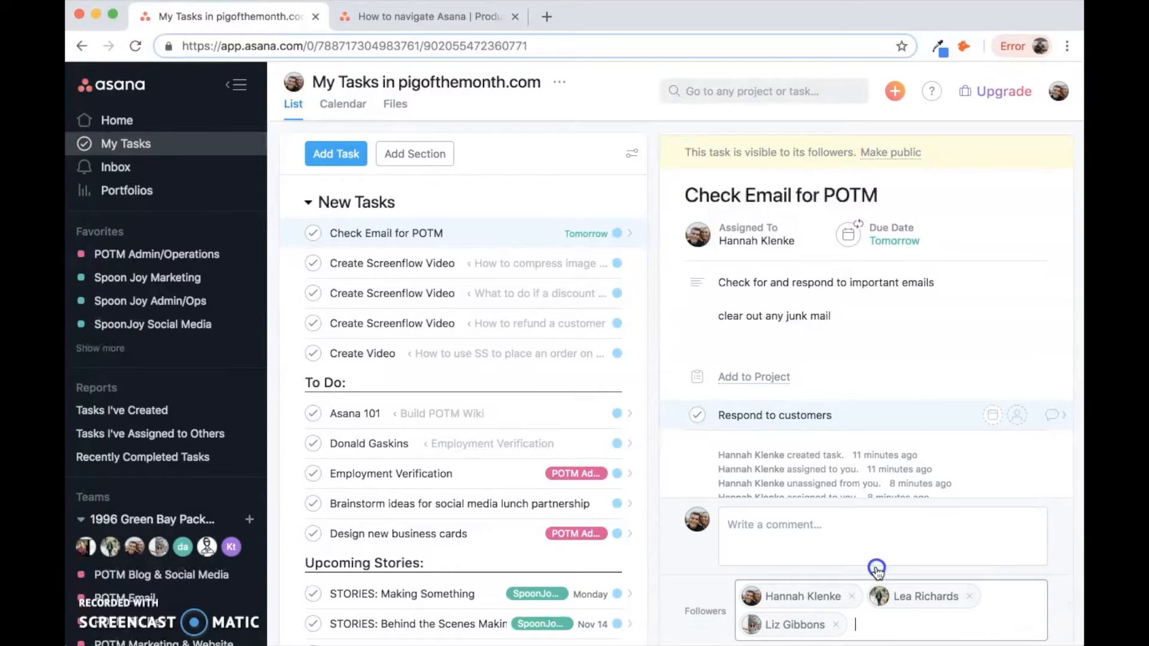
Step: Remove the newly added follower and the other coworker from the Check Email for POTM task, keeping only the assignee as follower
left_click(837, 627)
left_click(970, 626)
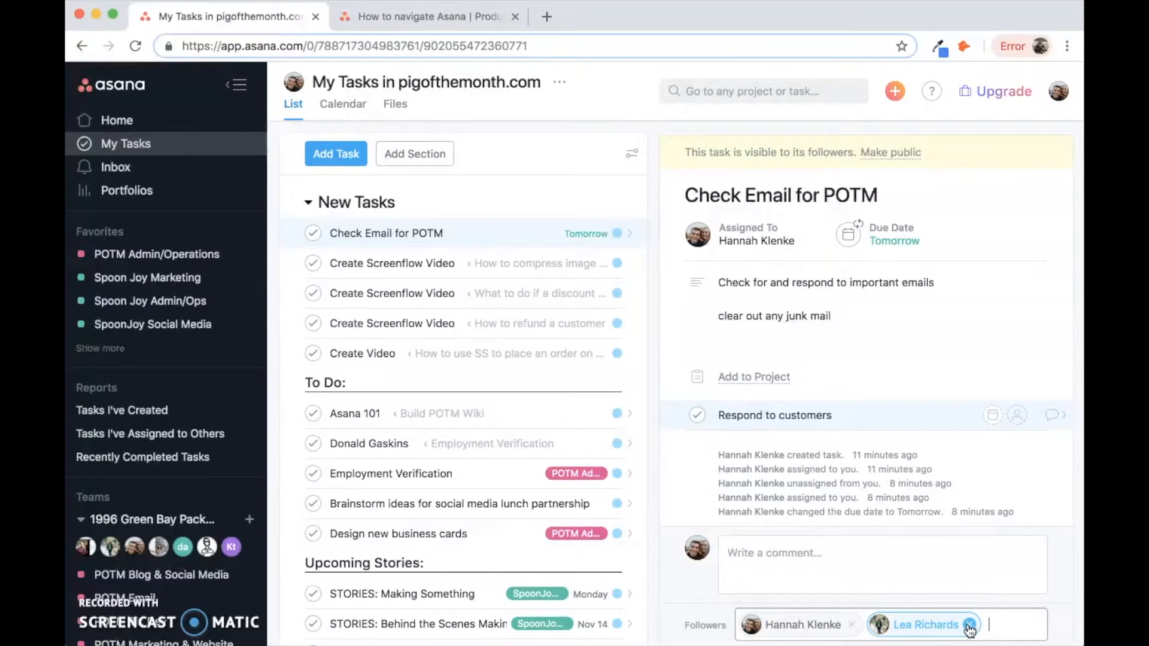
left_click(1069, 506)
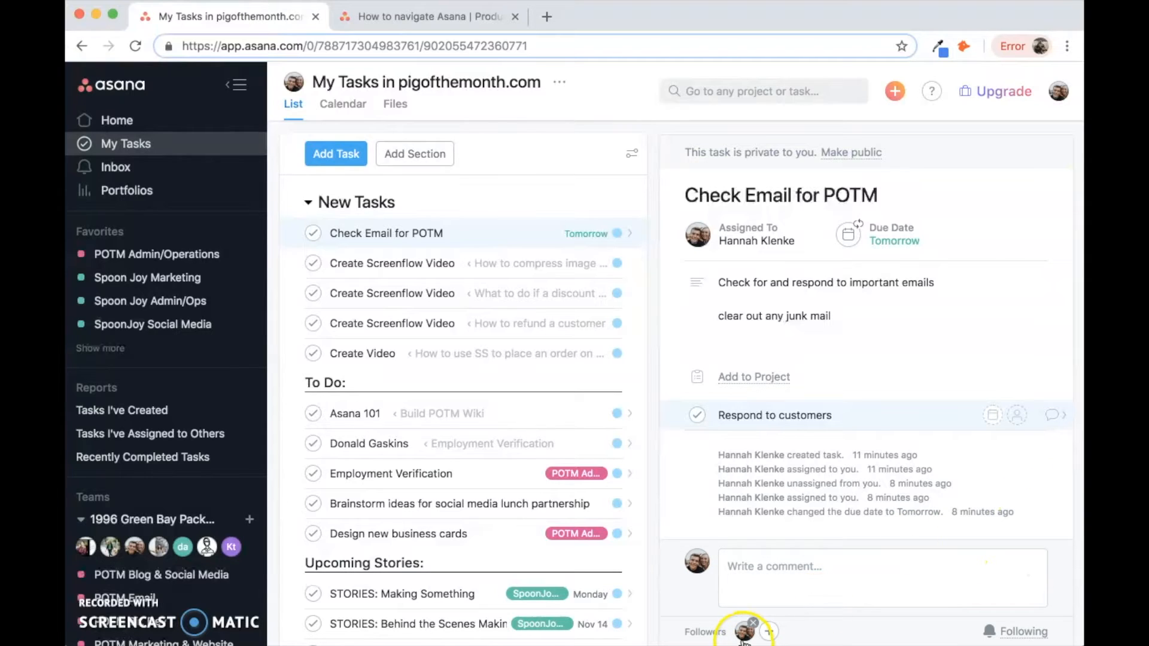
mouse_move(744, 636)
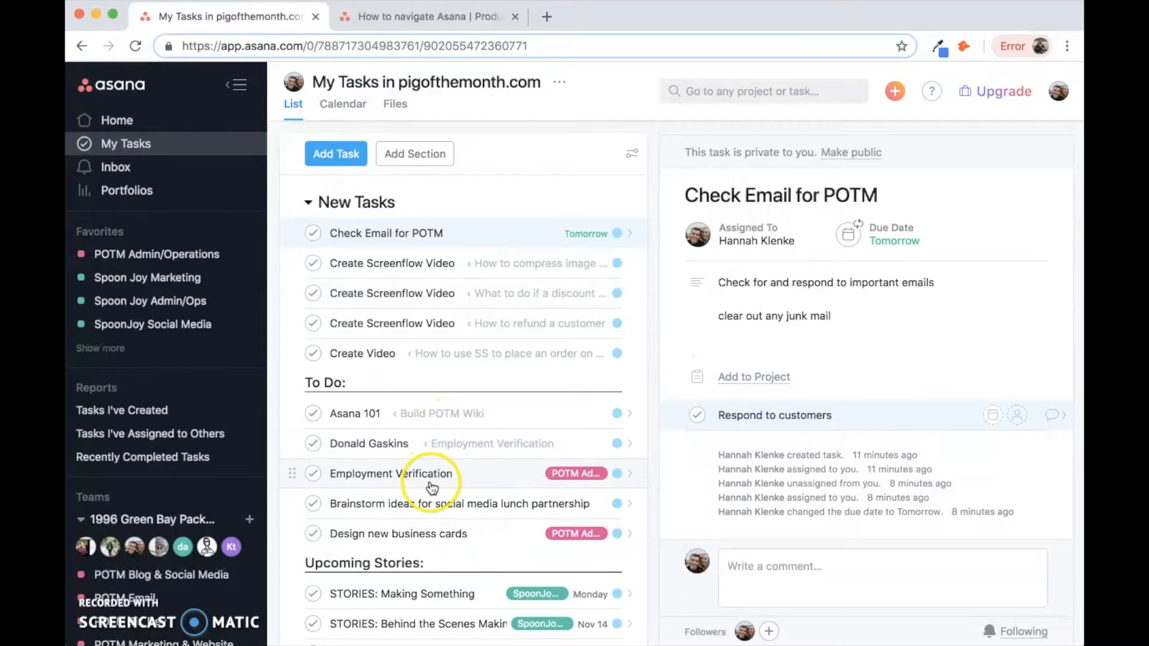
Step: Open the Design new business cards task and view its Priority and Current Status options without changing them
scroll(436, 453, "down", 5)
left_click(466, 336)
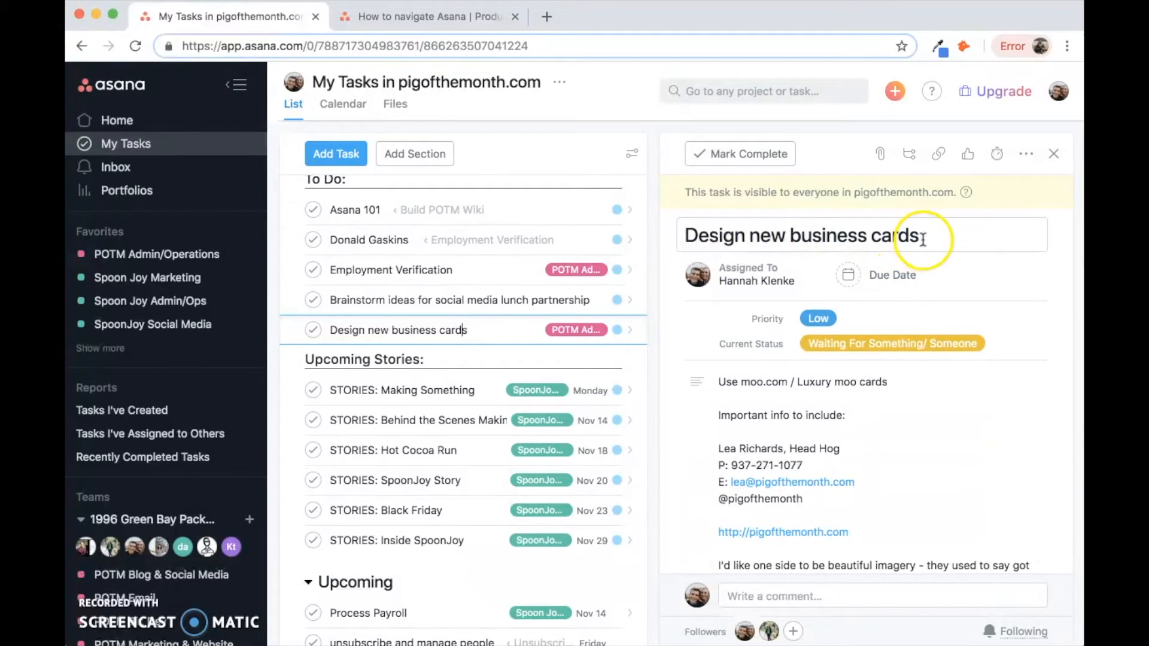
left_click(848, 323)
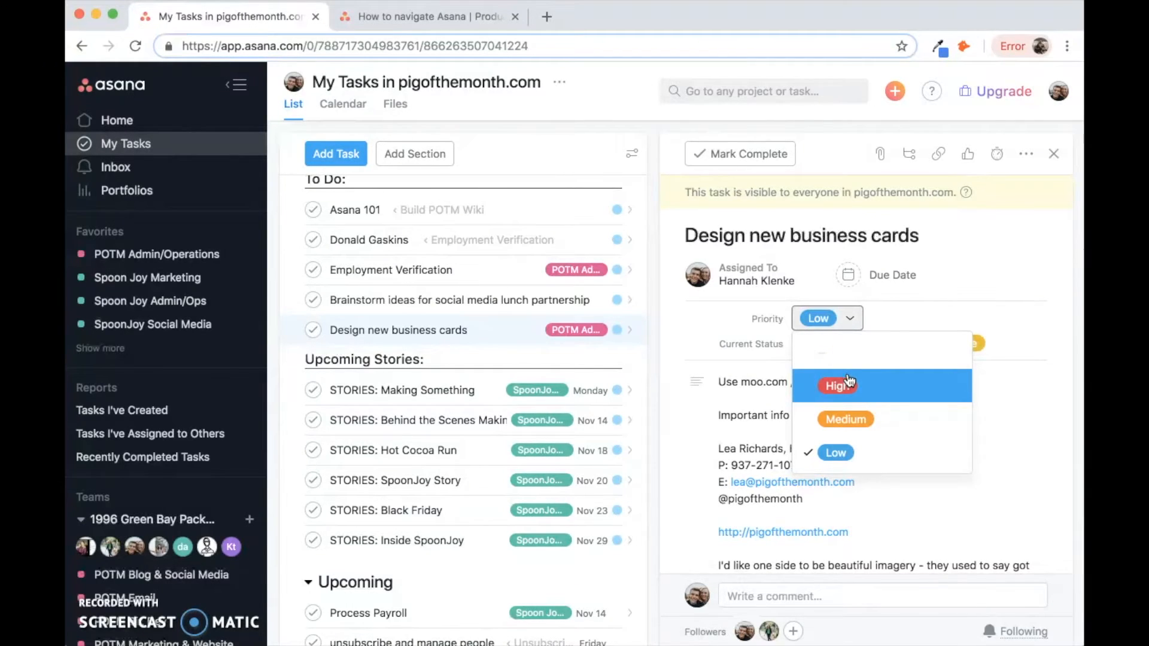
left_click(909, 299)
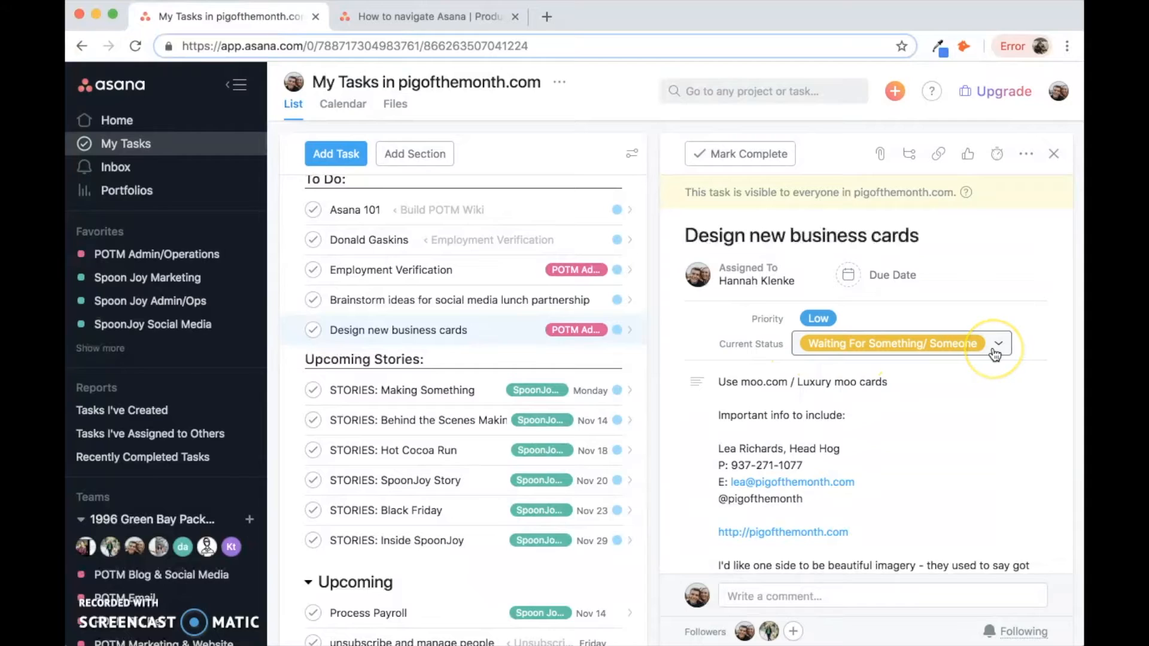
left_click(955, 351)
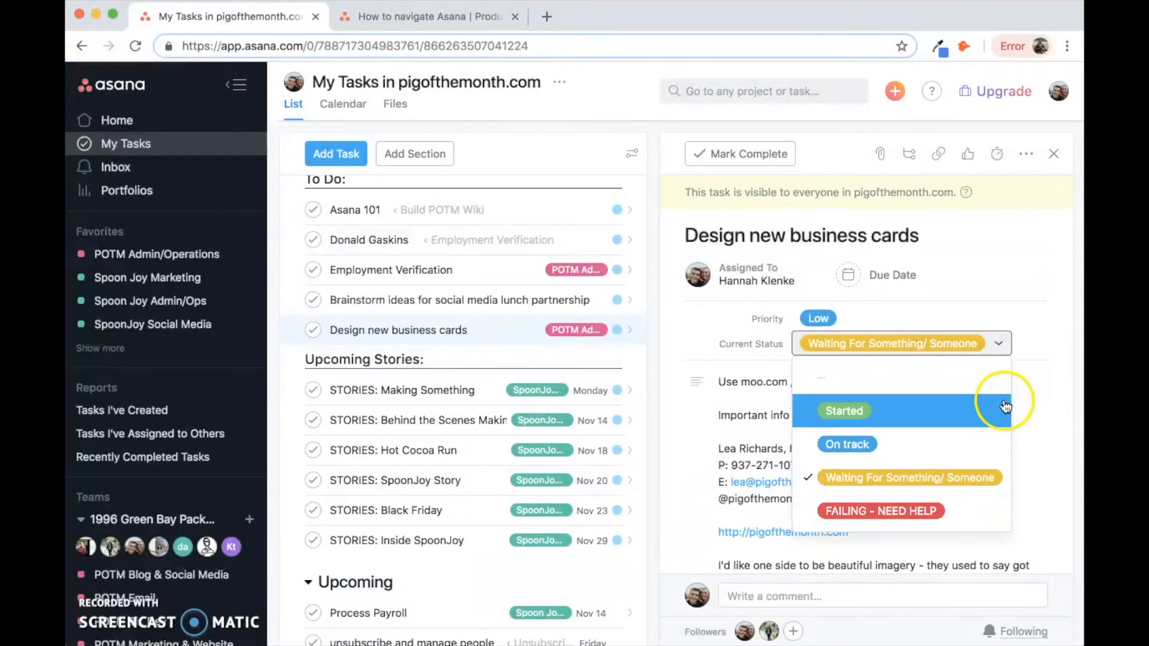
left_click(1007, 355)
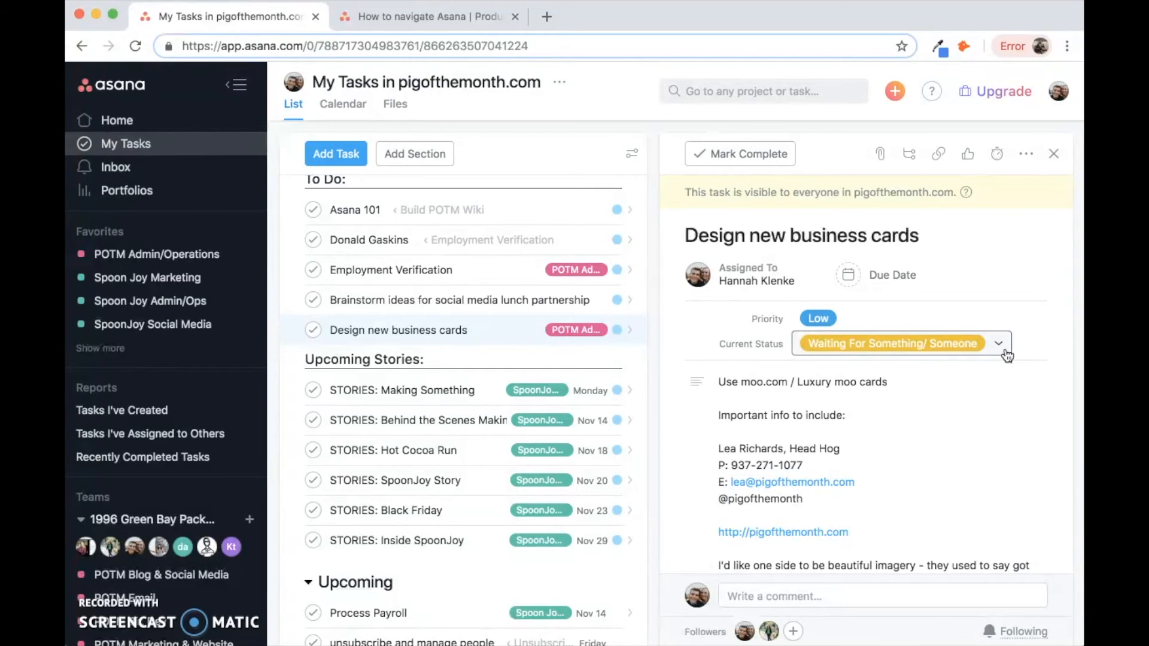
Step: View the details of the Create Video task and the To Do: section in the My Tasks list
scroll(432, 533, "up", 2)
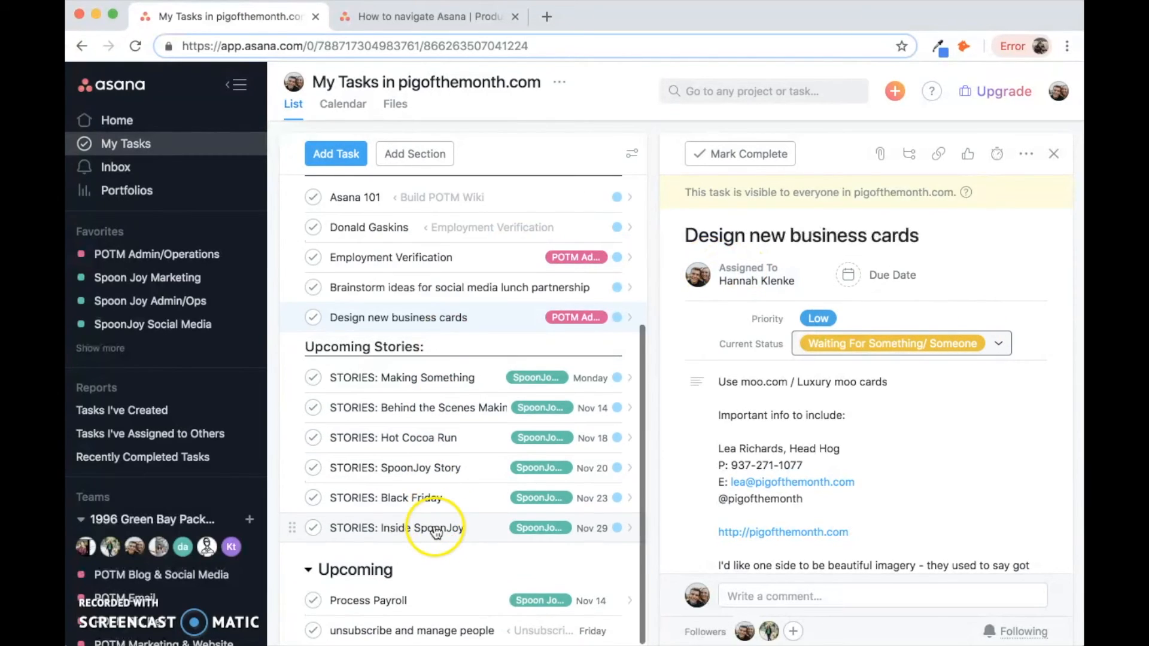
left_click(377, 185)
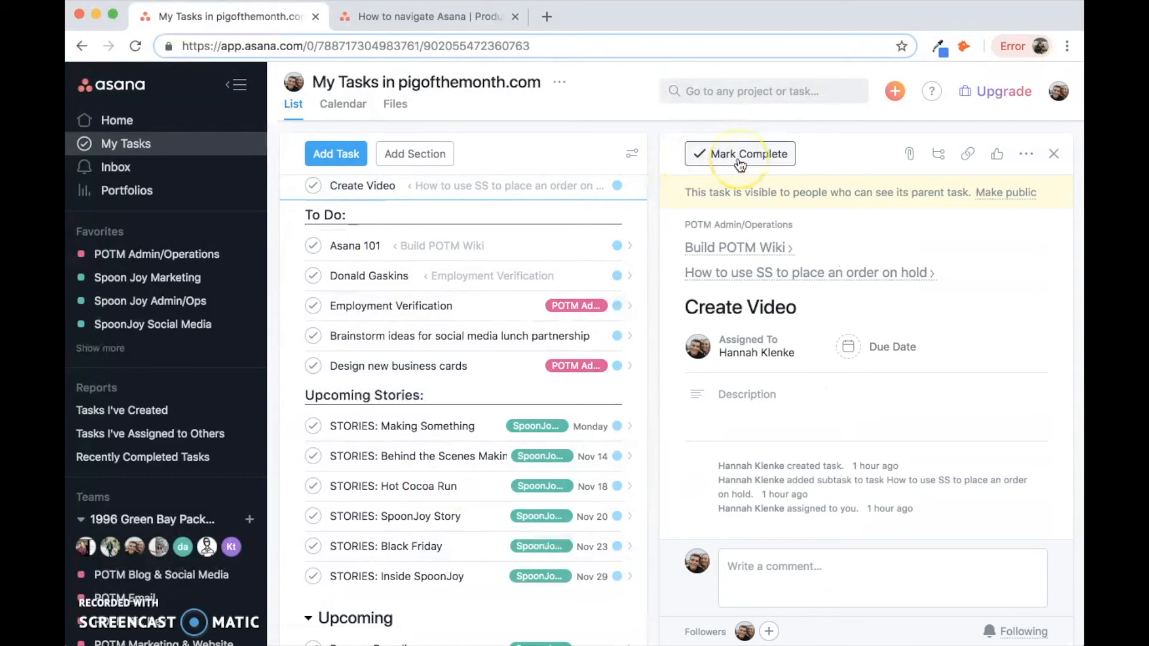
left_click(313, 186)
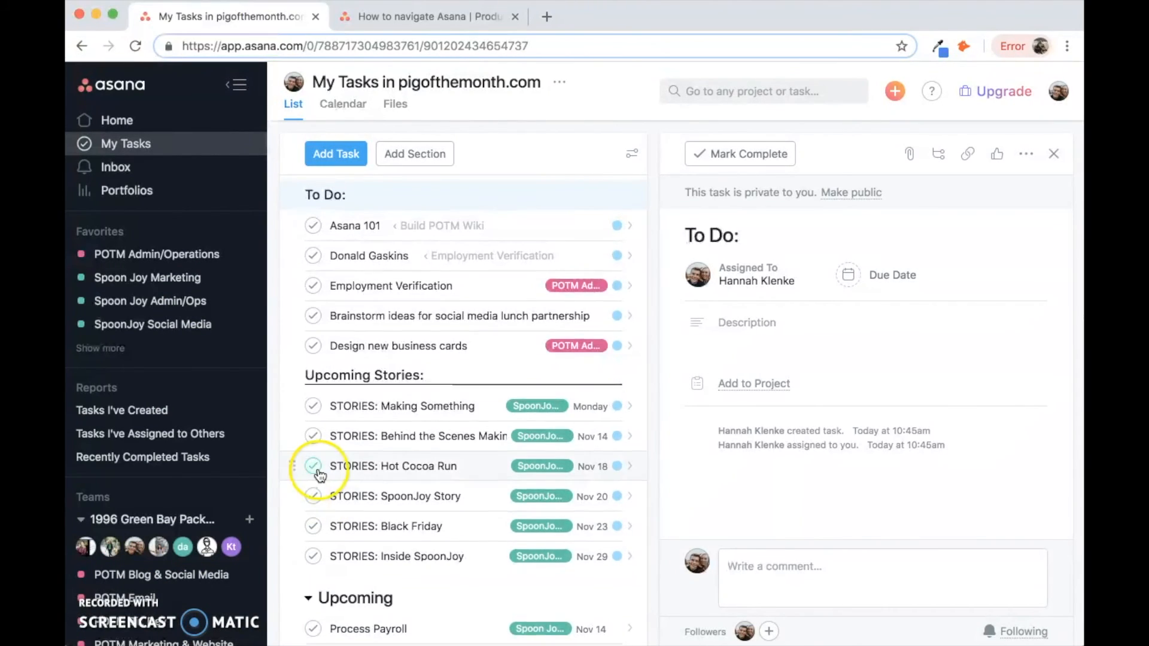
scroll(319, 474, "up", 3)
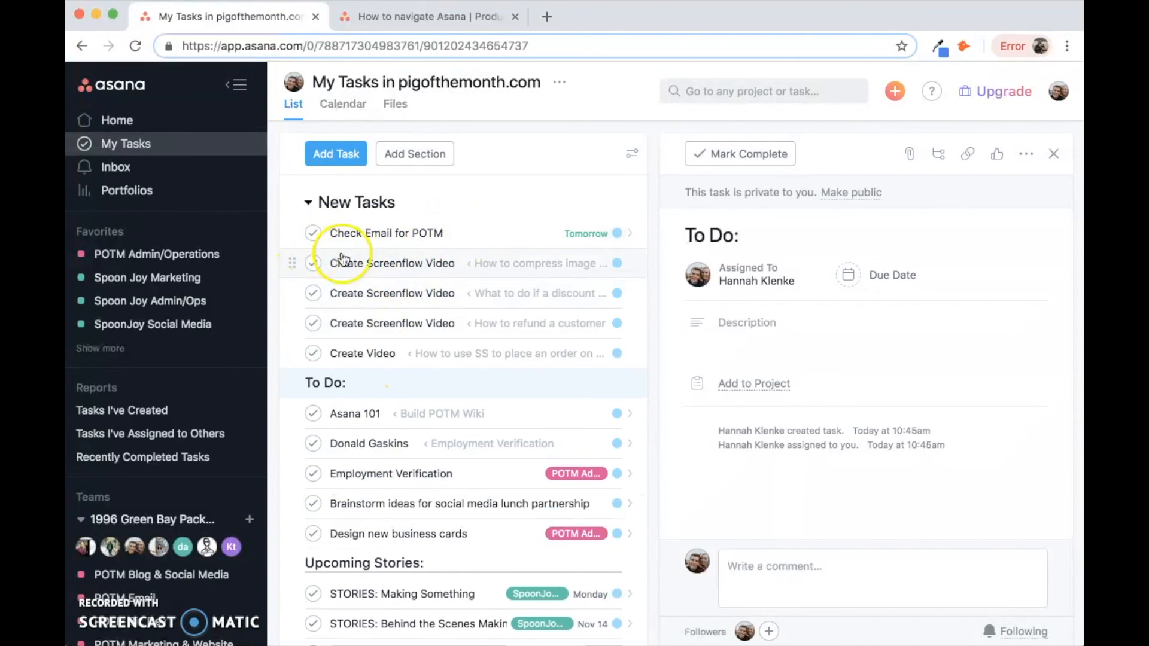
scroll(449, 293, "down", 1)
scroll(450, 293, "up", 1)
left_click(730, 395)
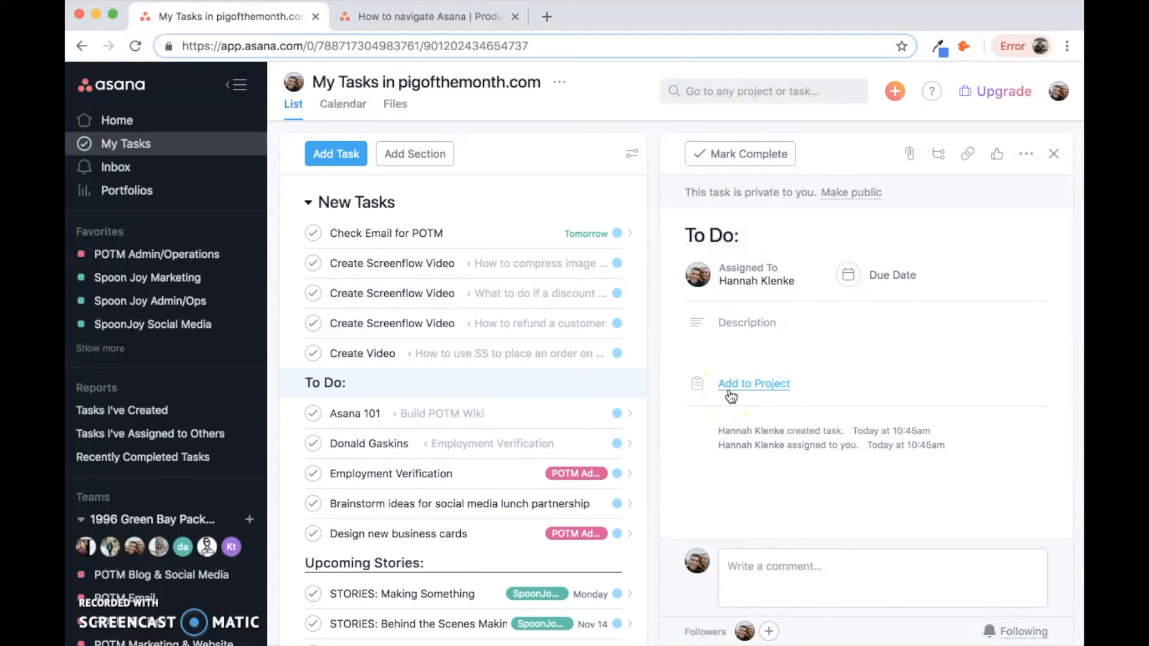